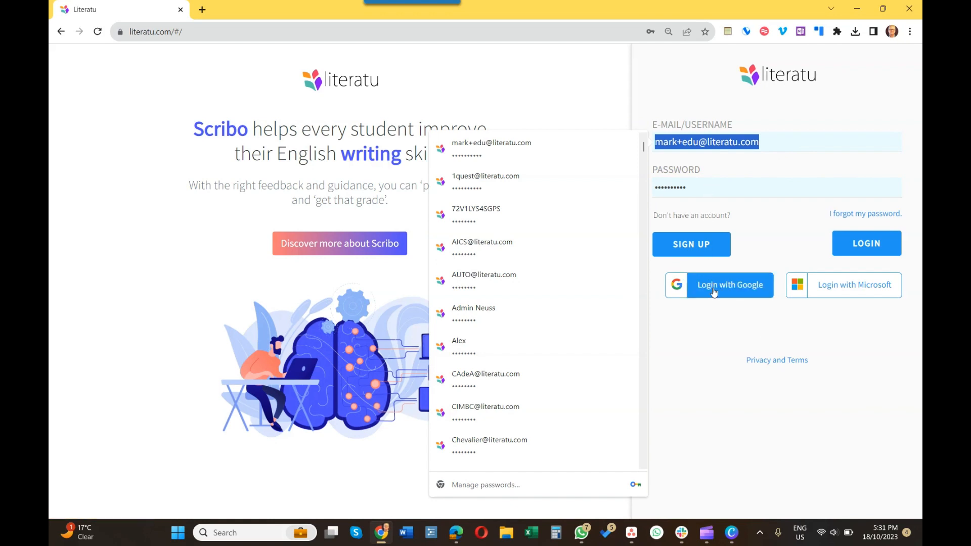
Log in to Scribo with the filled-in e-mail and password.
left_click(740, 410)
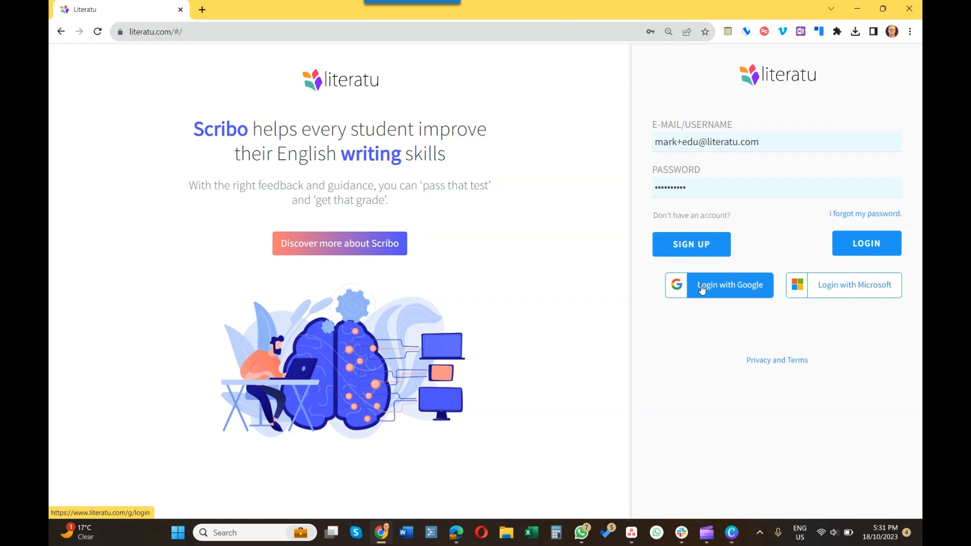
left_click(854, 244)
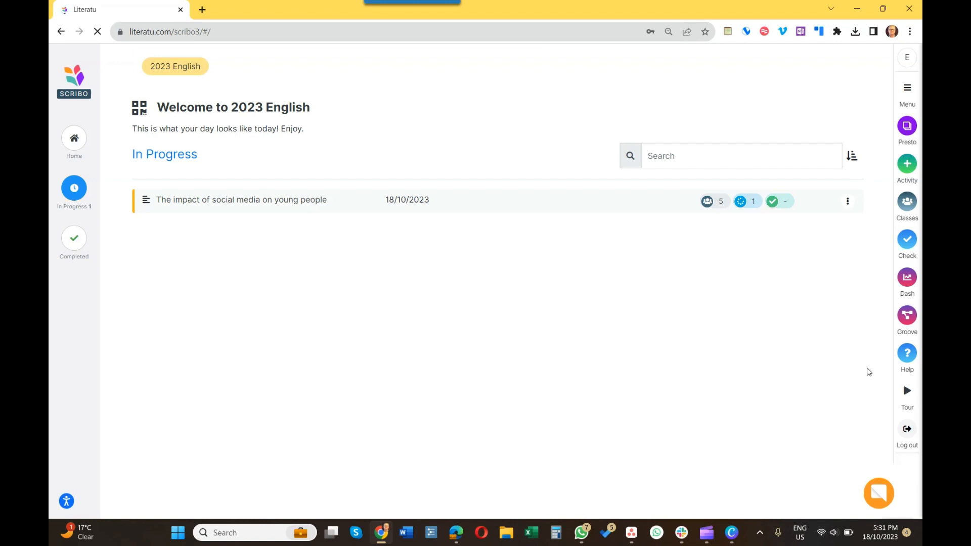
View the Google Classroom Sync tour video from the Scribo 3 Tours and close it.
left_click(905, 394)
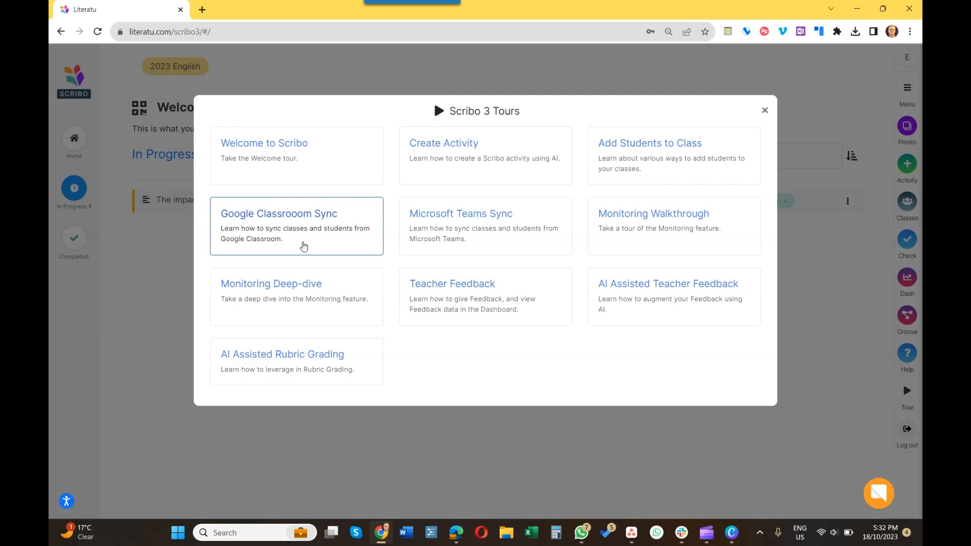
left_click(304, 246)
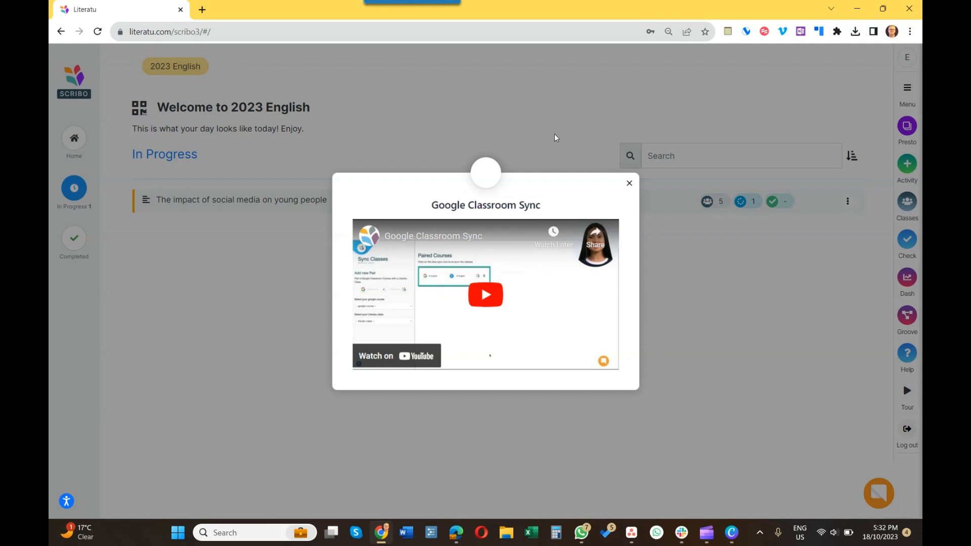
left_click(627, 187)
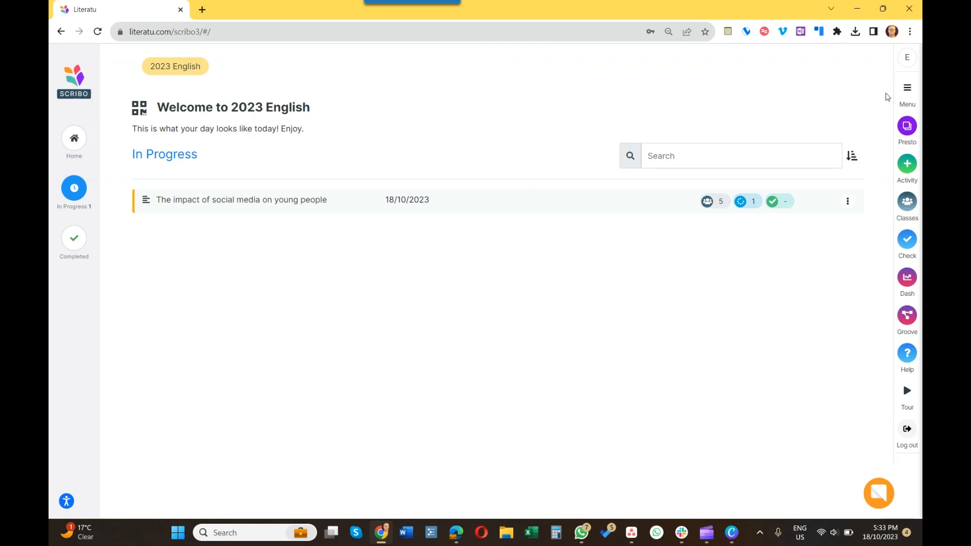
Look up the student list of the 2023 English class in class management and return to the home page.
left_click(908, 91)
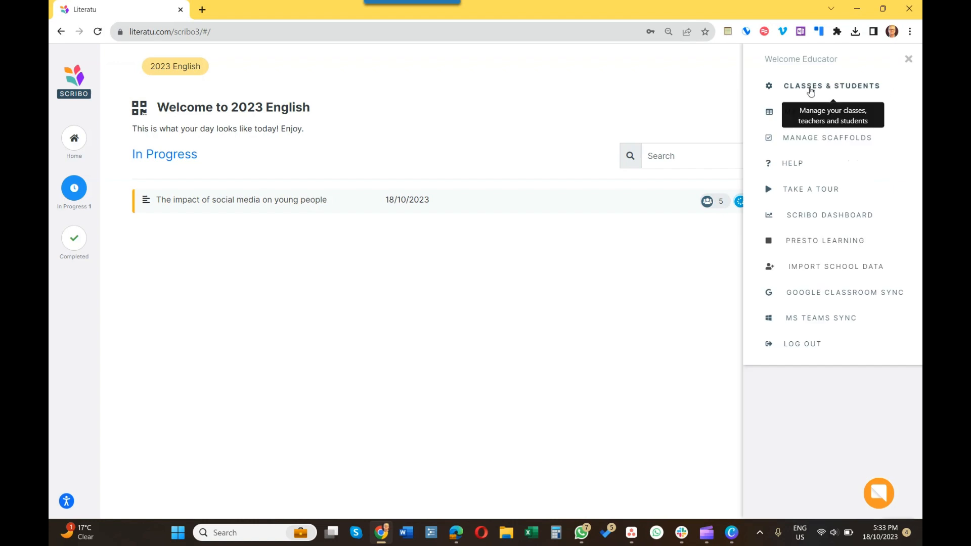
left_click(811, 91)
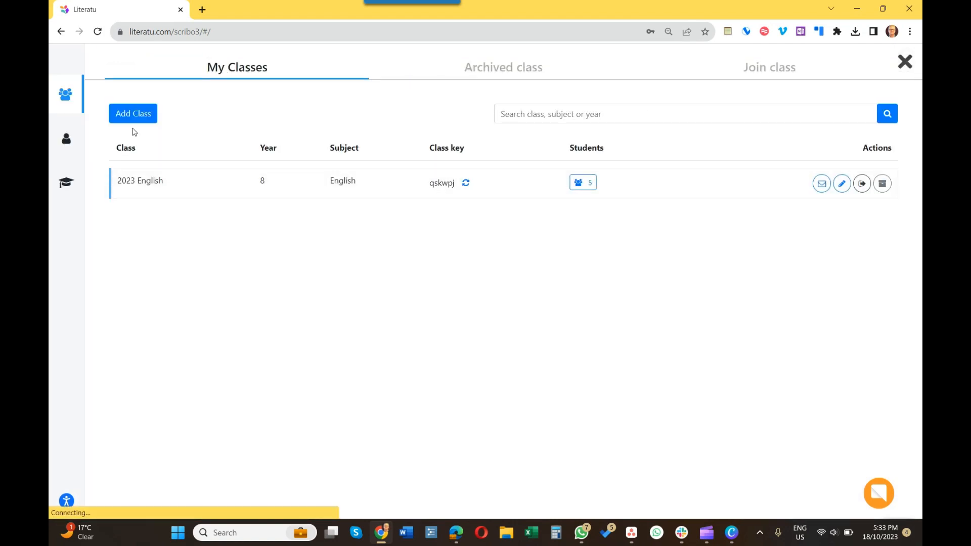
left_click(580, 181)
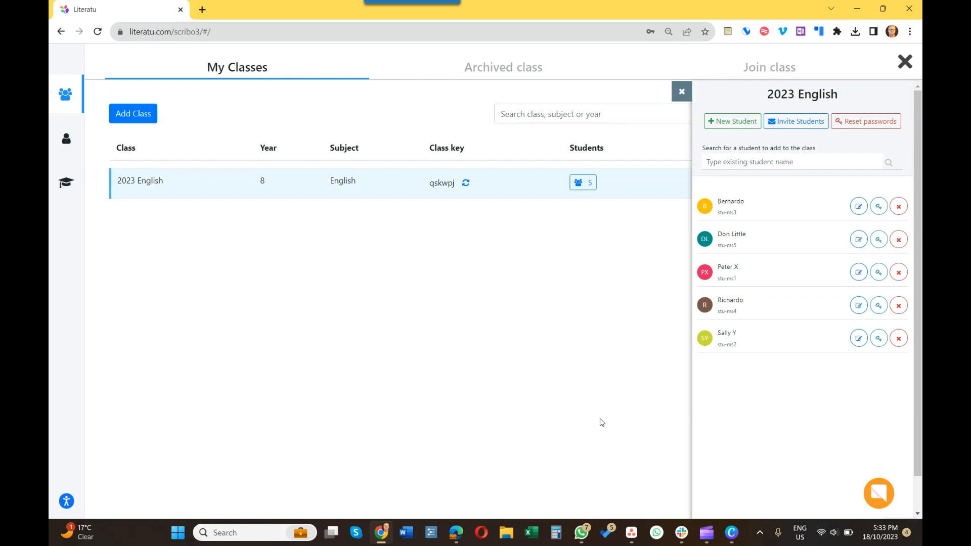
left_click(905, 63)
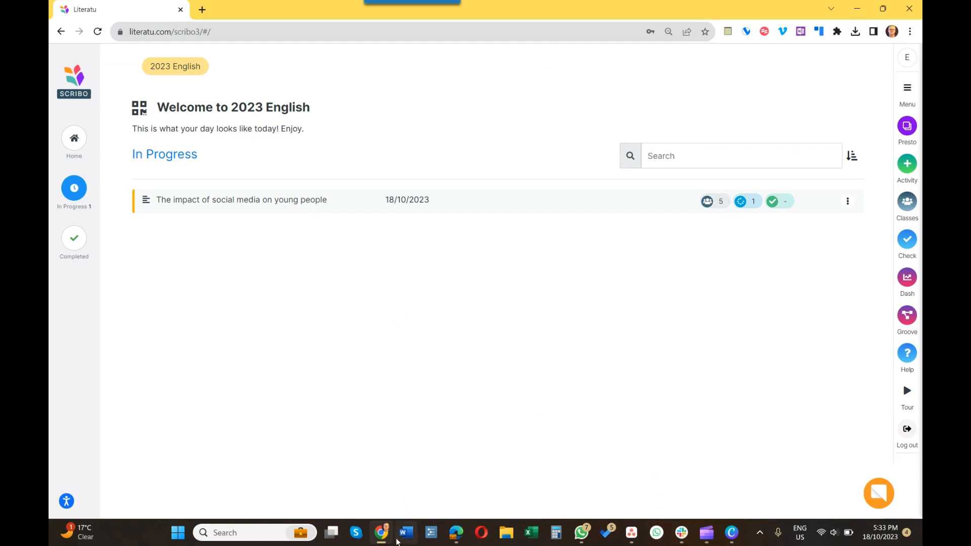
Switch to Microsoft Edge to view the student's home page, and return to the teacher's Chrome window.
left_click(458, 537)
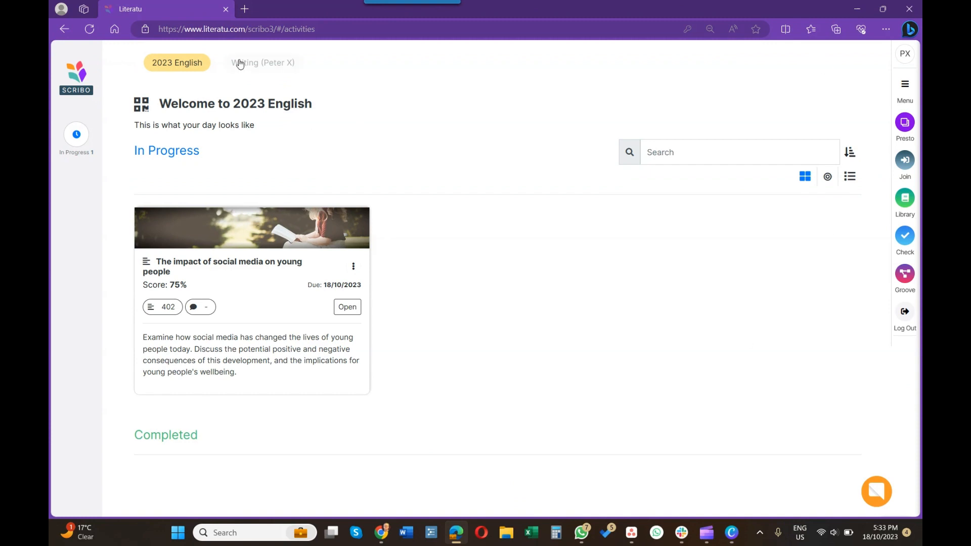
left_click(857, 9)
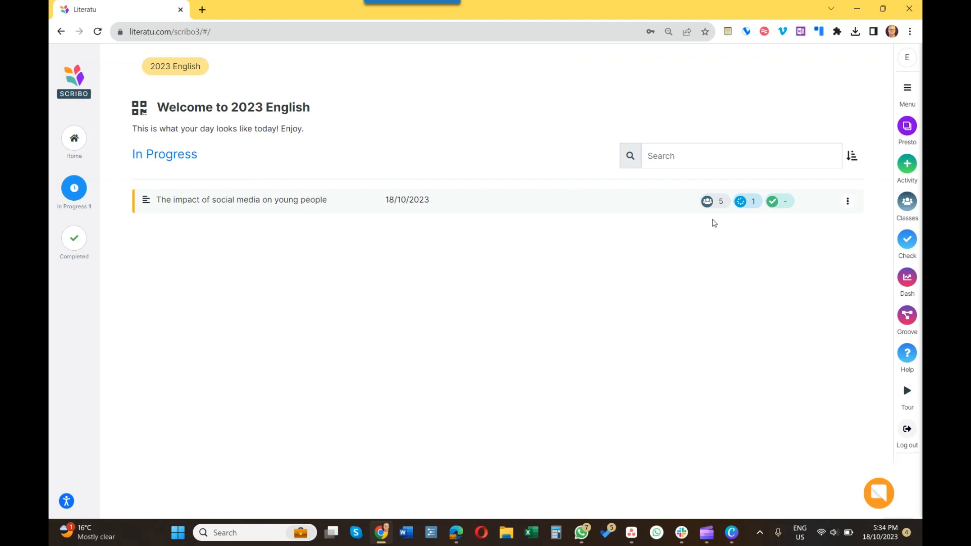
Start a new activity with the Scribot AI Assistant and set the topic to "The impact of social media on young people".
mouse_move(915, 177)
mouse_move(906, 165)
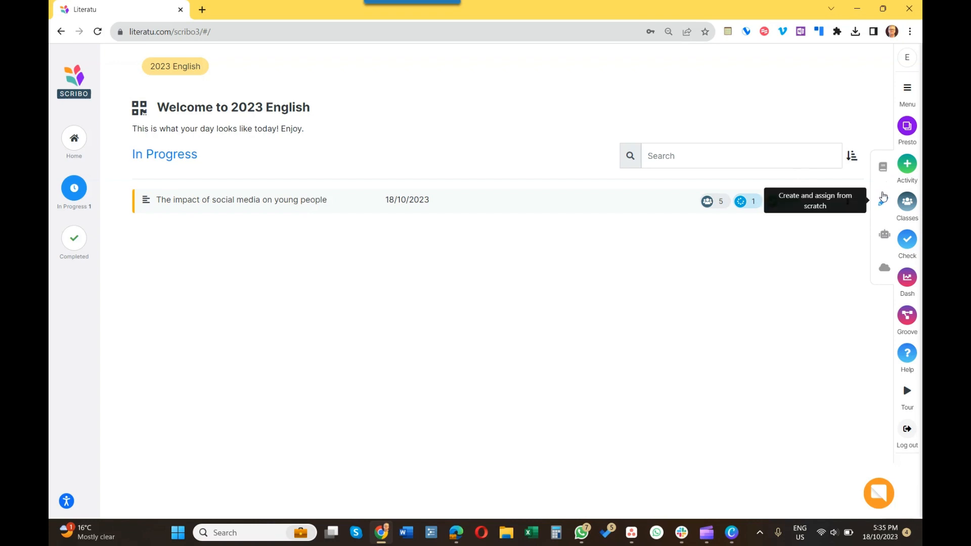
left_click(884, 237)
left_click(403, 203)
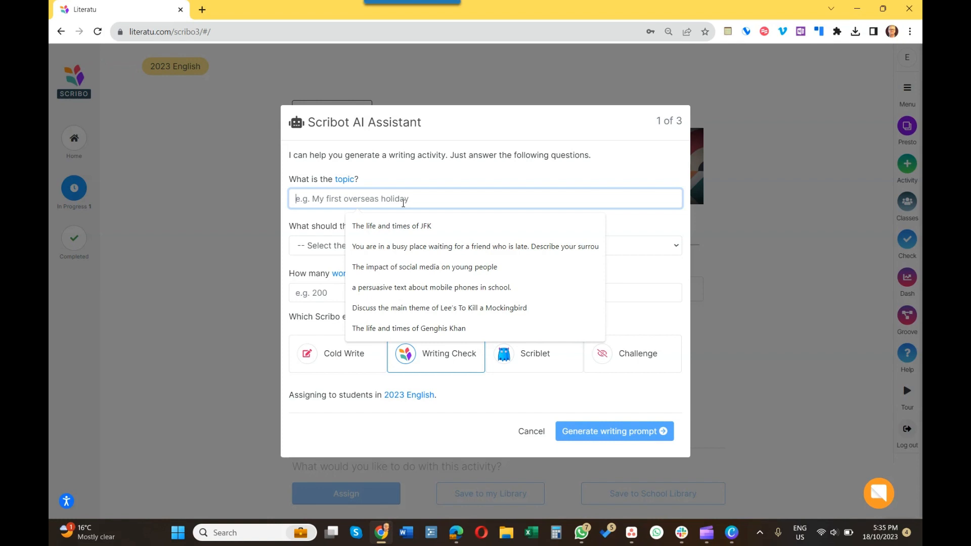
left_click(419, 267)
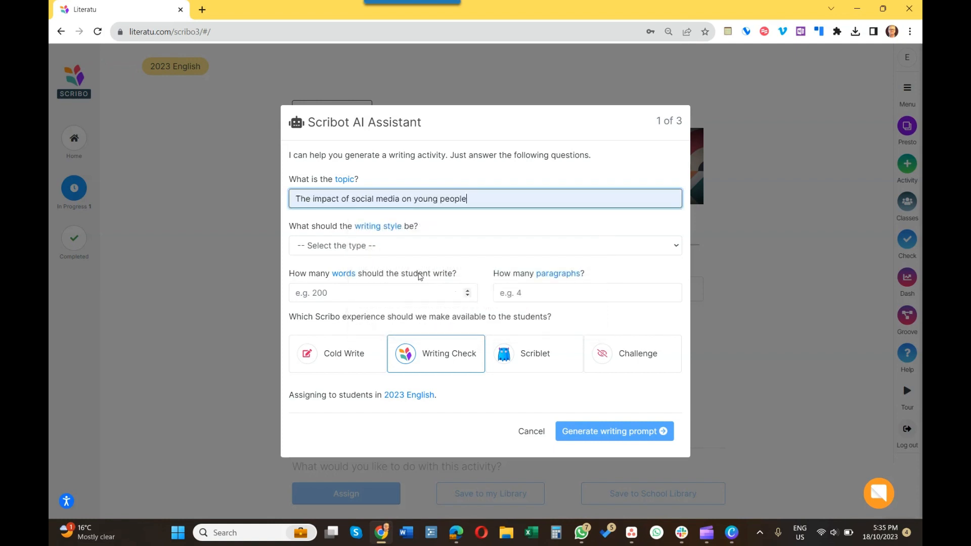
Set the writing style to Informative with a target of 250 words and 4 paragraphs.
left_click(384, 251)
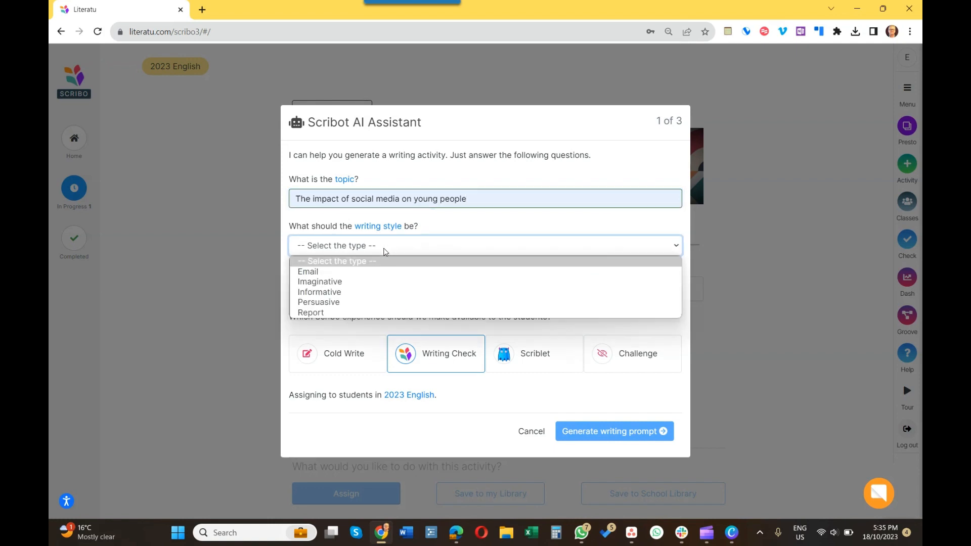
left_click(361, 297)
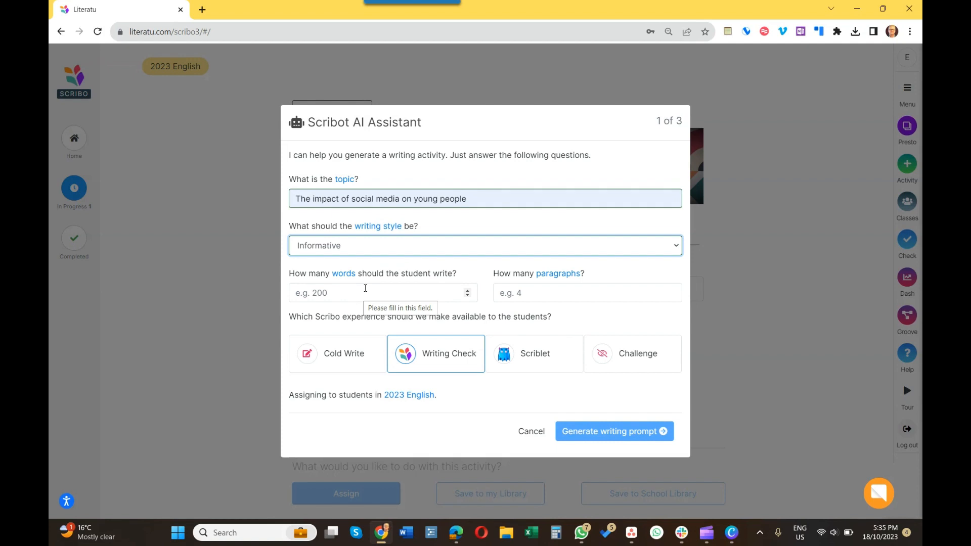
left_click(378, 290)
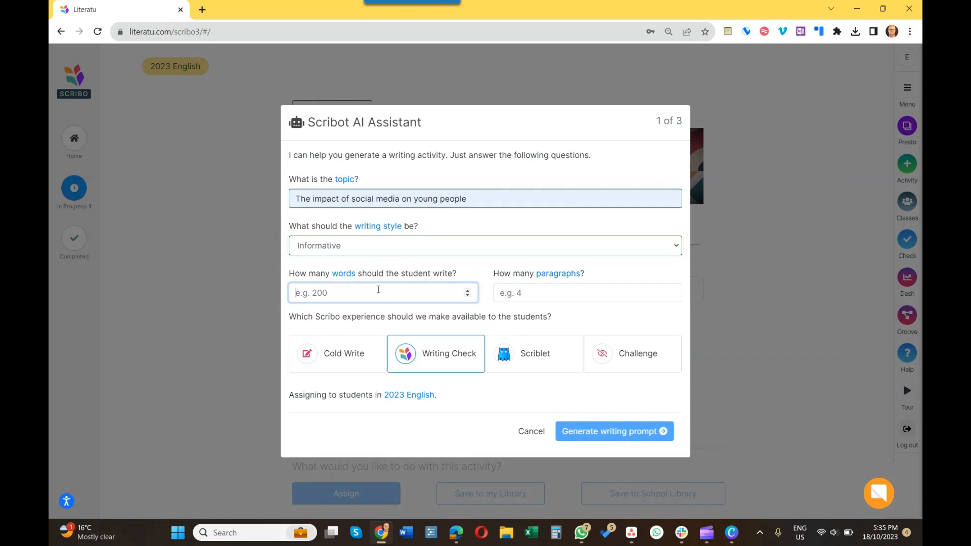
type("250")
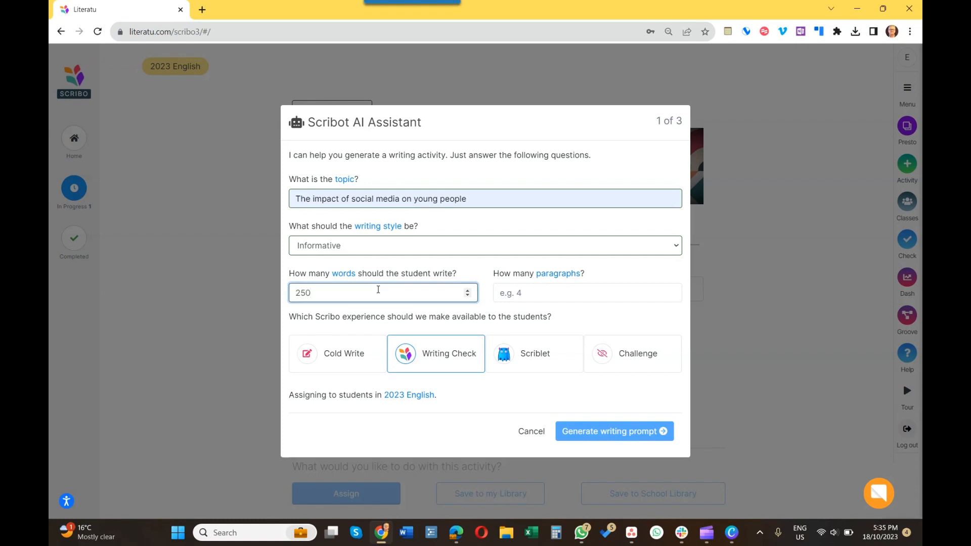
key("Tab")
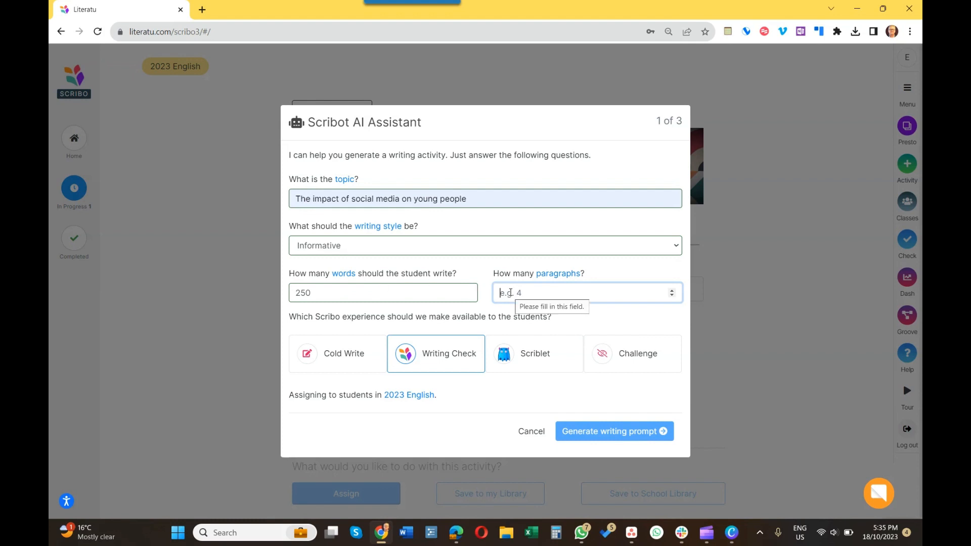
type("4")
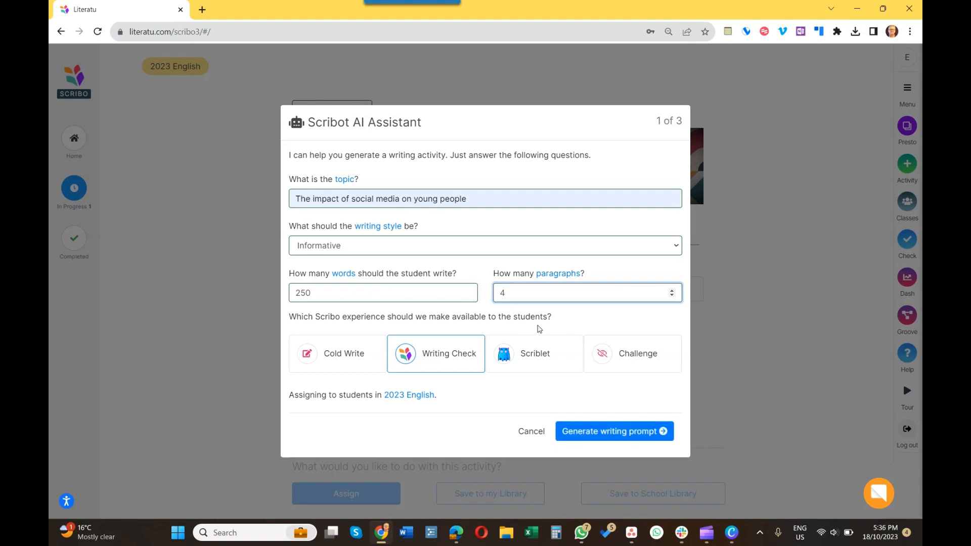
Compare the Scribo experience options, settle on Cold Write and generate the writing prompts.
left_click(350, 370)
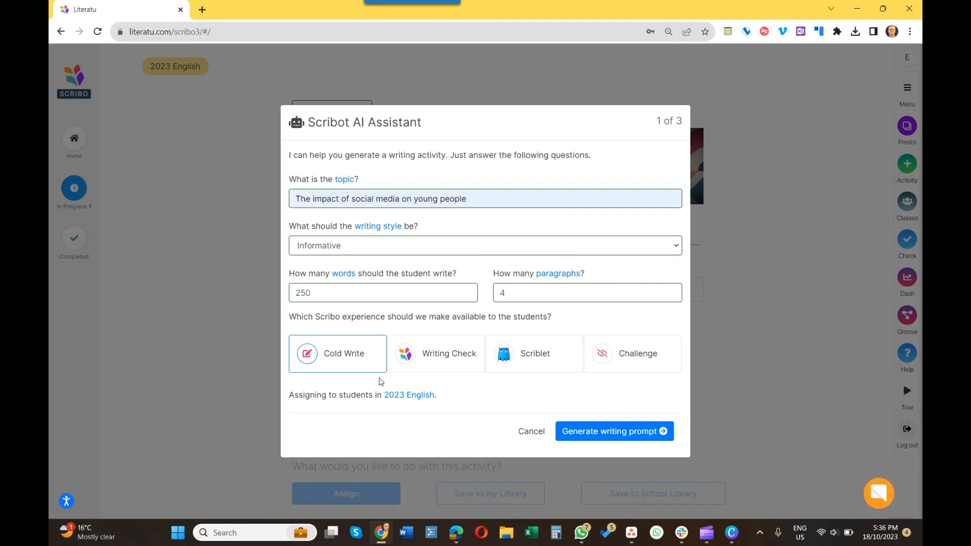
left_click(449, 366)
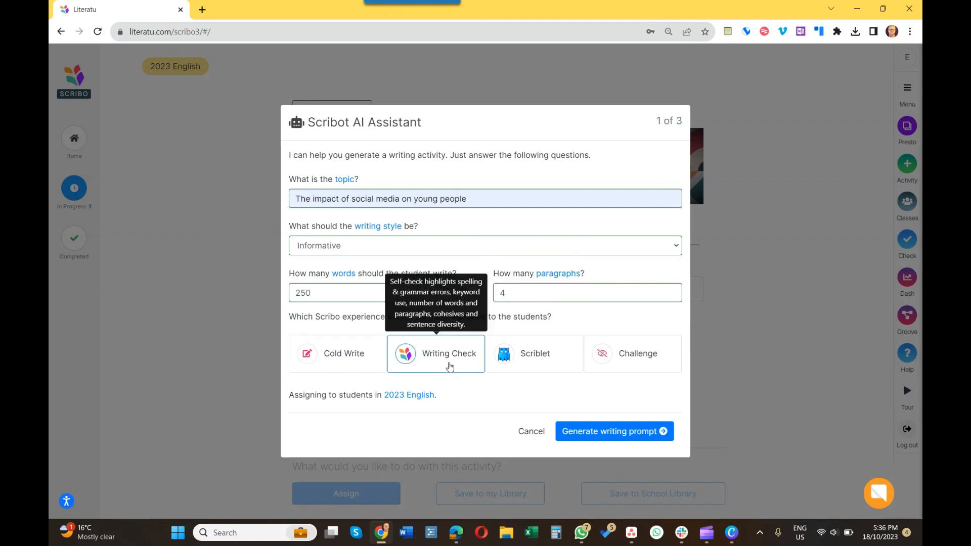
left_click(550, 367)
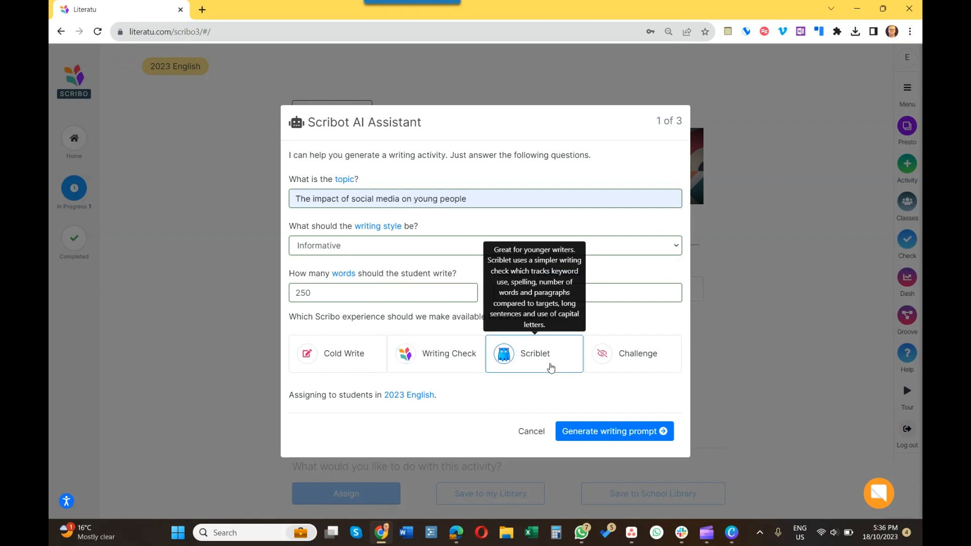
left_click(640, 367)
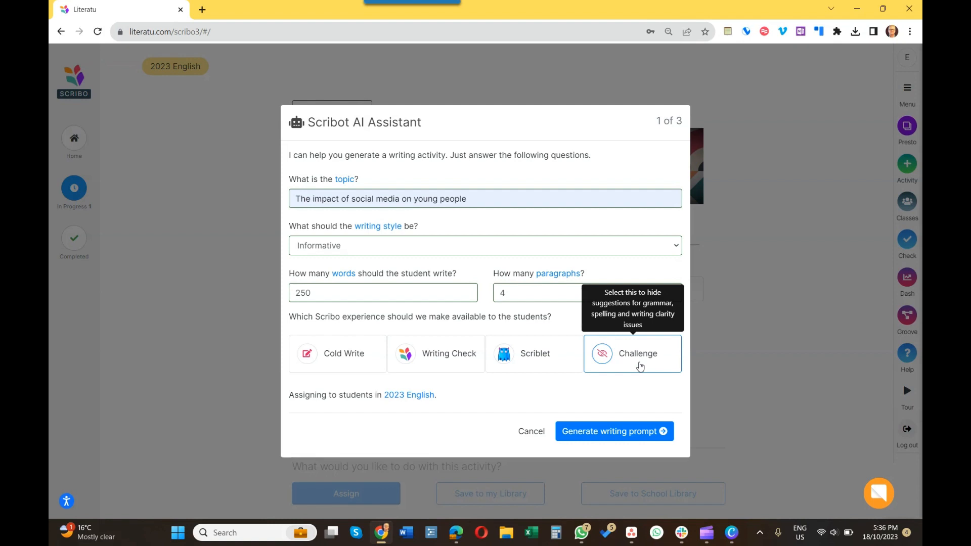
left_click(344, 364)
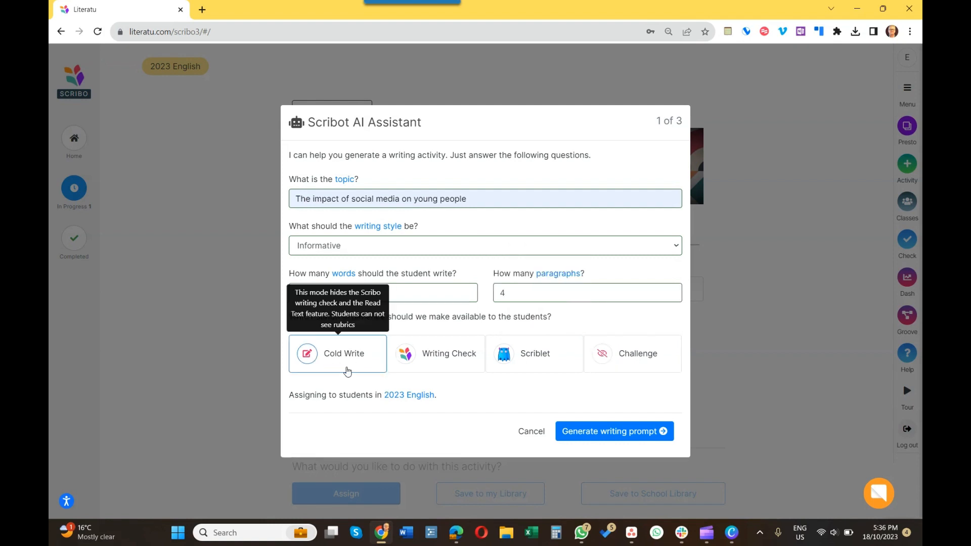
left_click(613, 433)
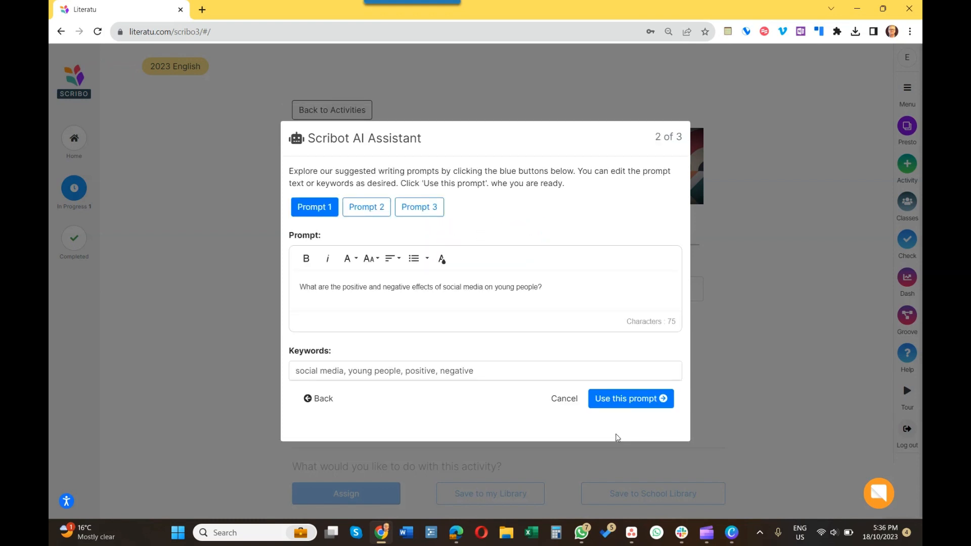
Compare the suggested prompts and use Prompt 2, which asks students to discuss social media's positive and negative aspects and future implications.
left_click(365, 209)
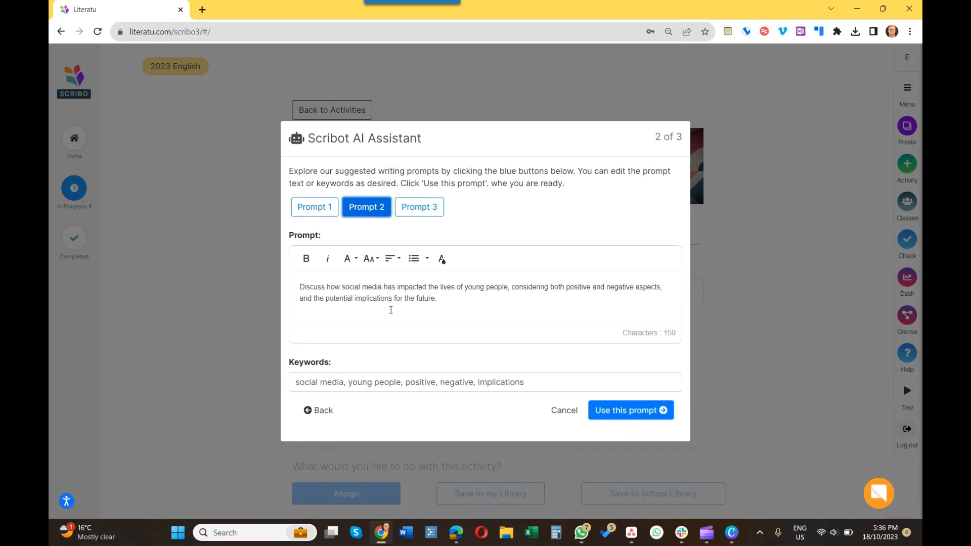
left_click(424, 207)
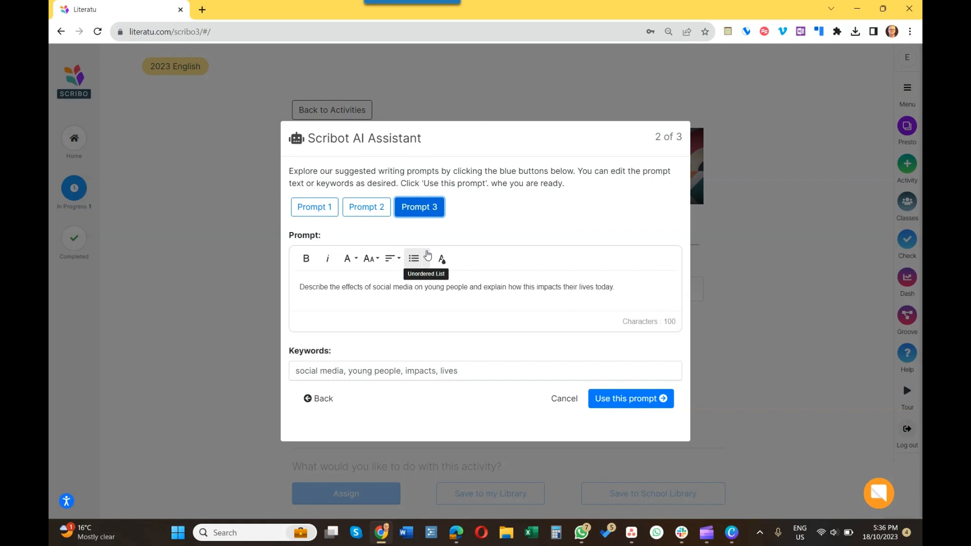
left_click(364, 211)
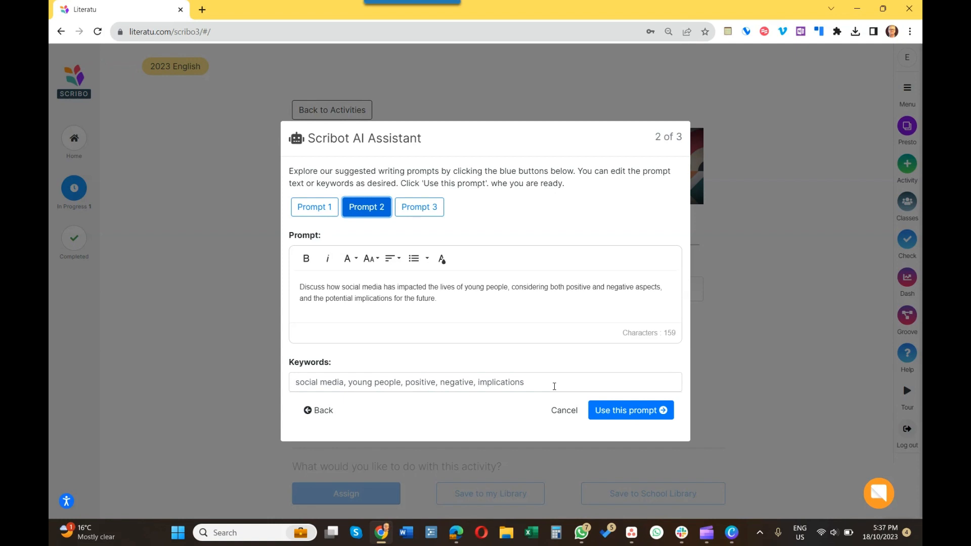
left_click(621, 413)
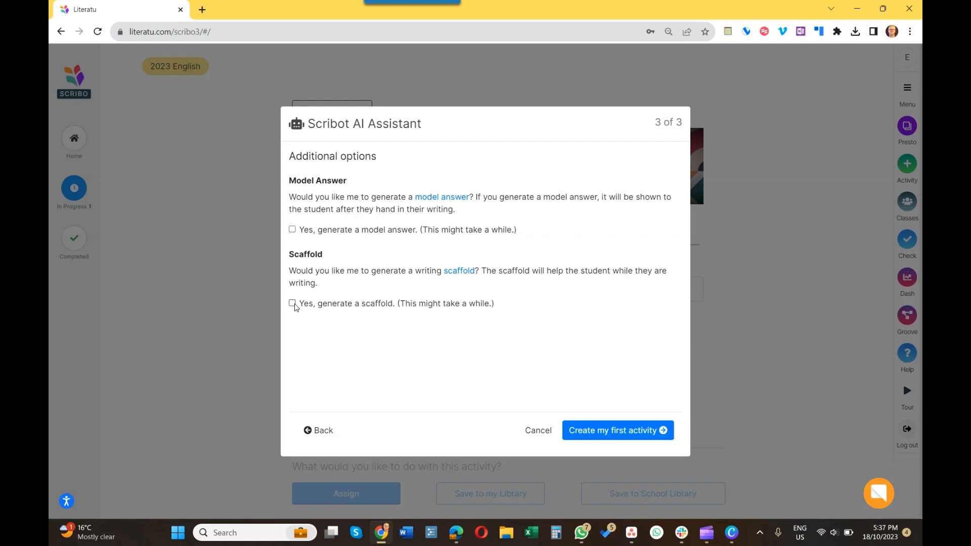
Create the activity with a generated scaffold but no model answer, and review the scaffold's paragraphs.
left_click(293, 304)
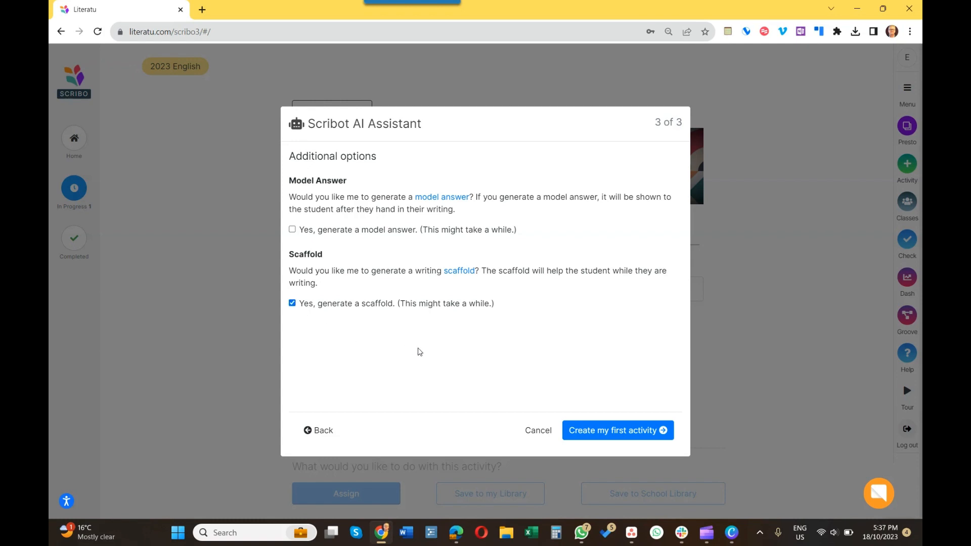
left_click(607, 435)
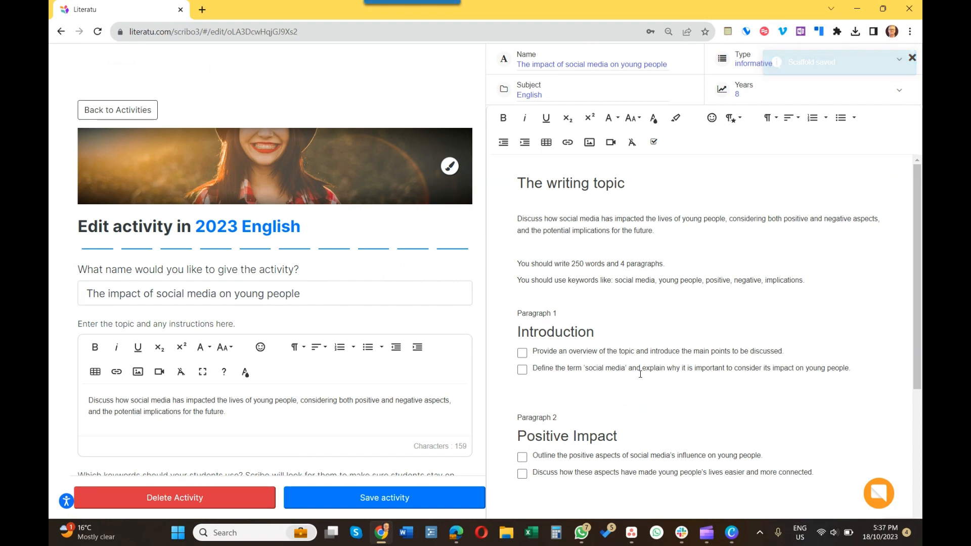
scroll(640, 374, "down", 4)
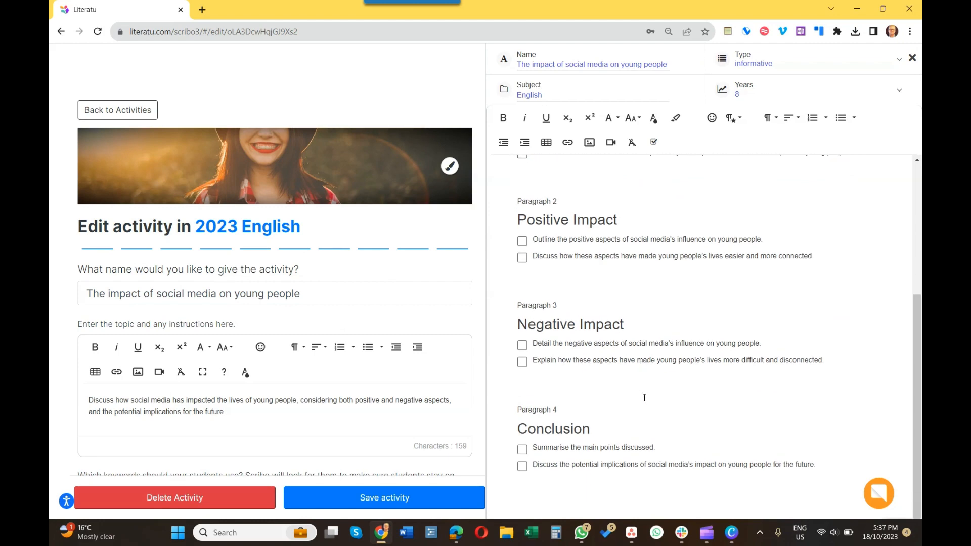
scroll(644, 397, "up", 4)
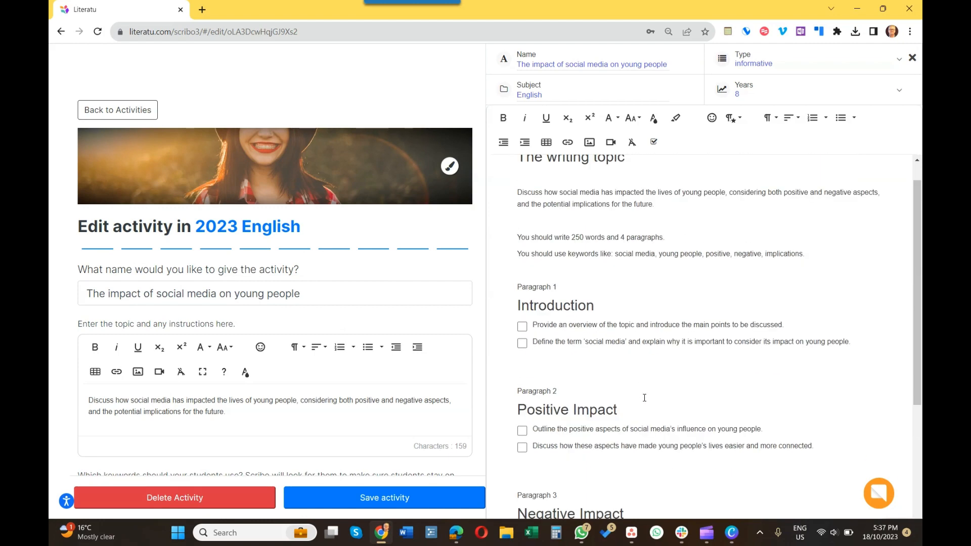
scroll(644, 398, "down", 4)
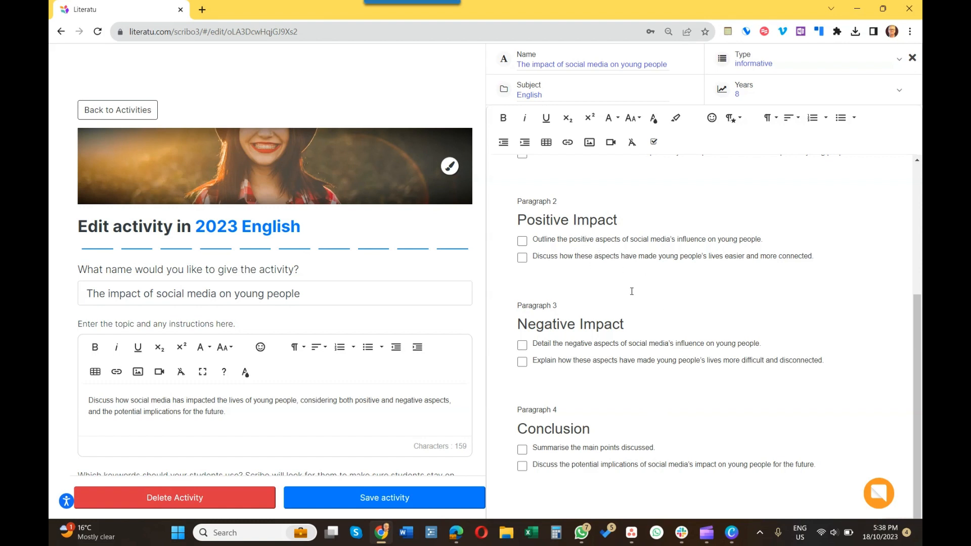
Review the new activity's topic, keywords and student experience settings, and stop students from pasting text.
scroll(309, 393, "down", 3)
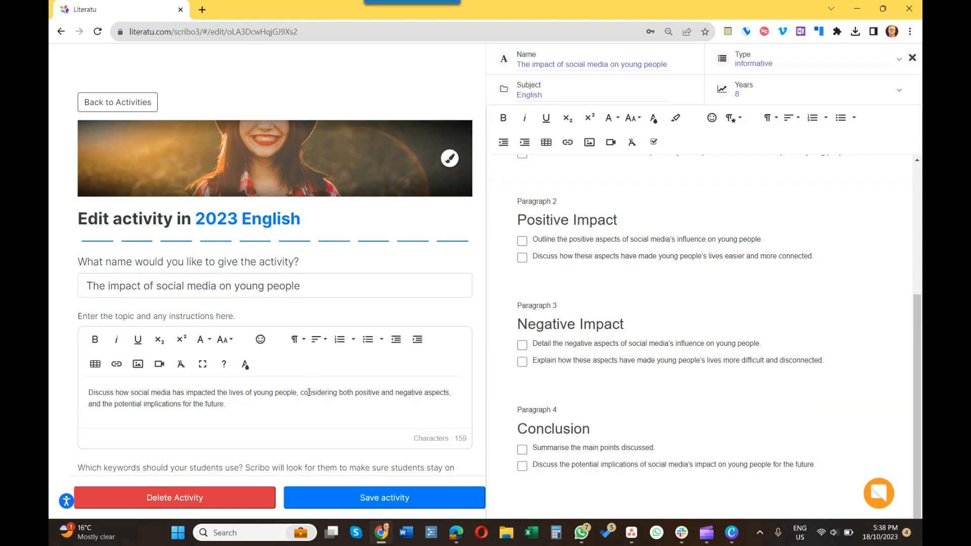
scroll(309, 392, "down", 3)
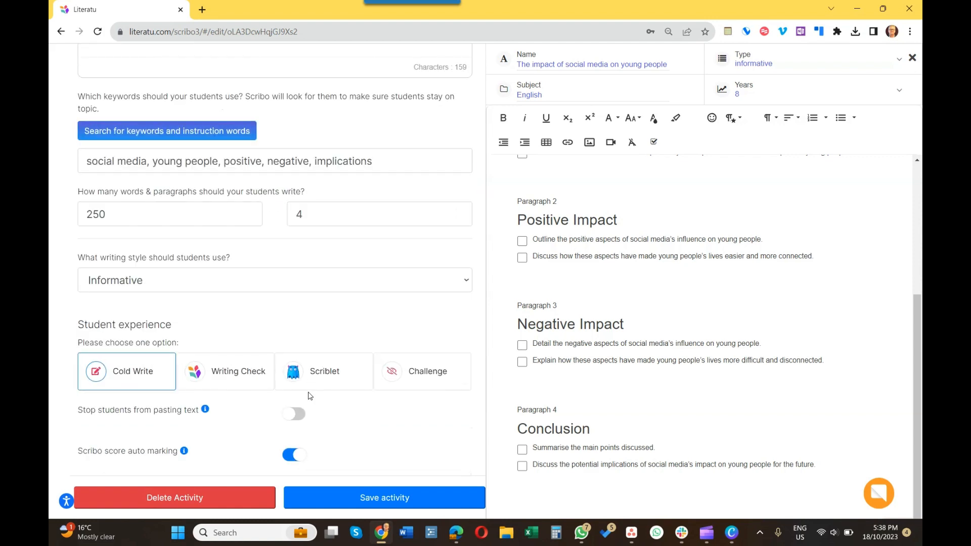
scroll(344, 396, "down", 3)
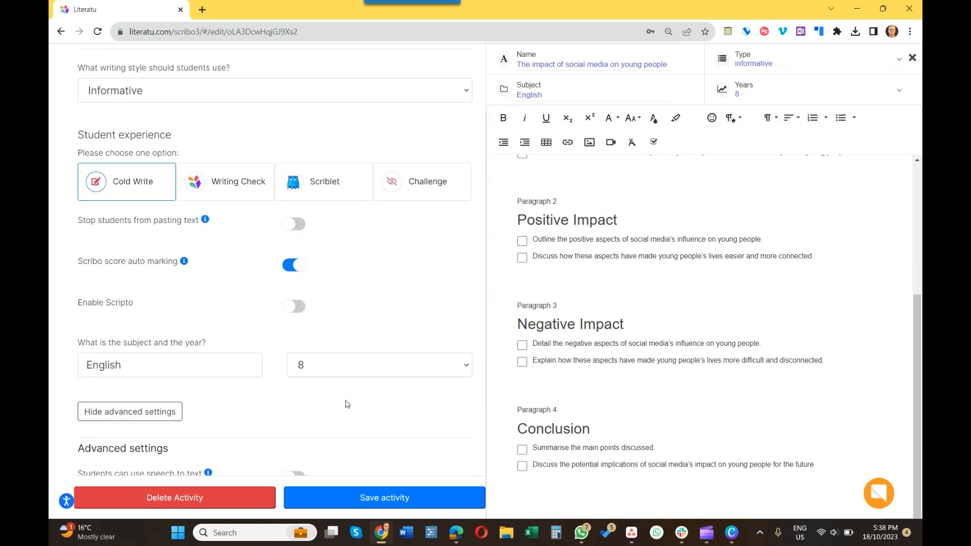
left_click(296, 229)
scroll(312, 328, "down", 3)
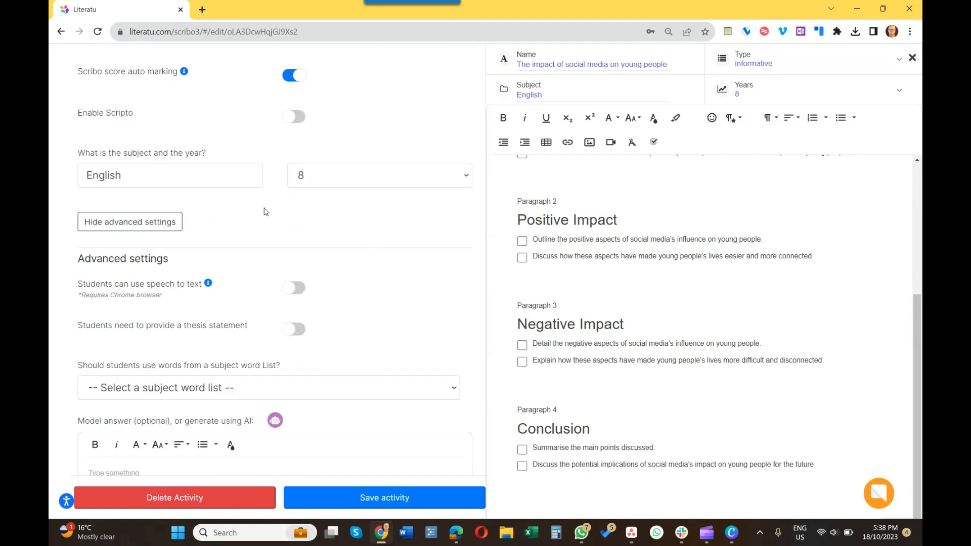
Keep the subject English and year 8, and allow students to use speech to text in the advanced settings.
left_click(174, 177)
left_click(317, 172)
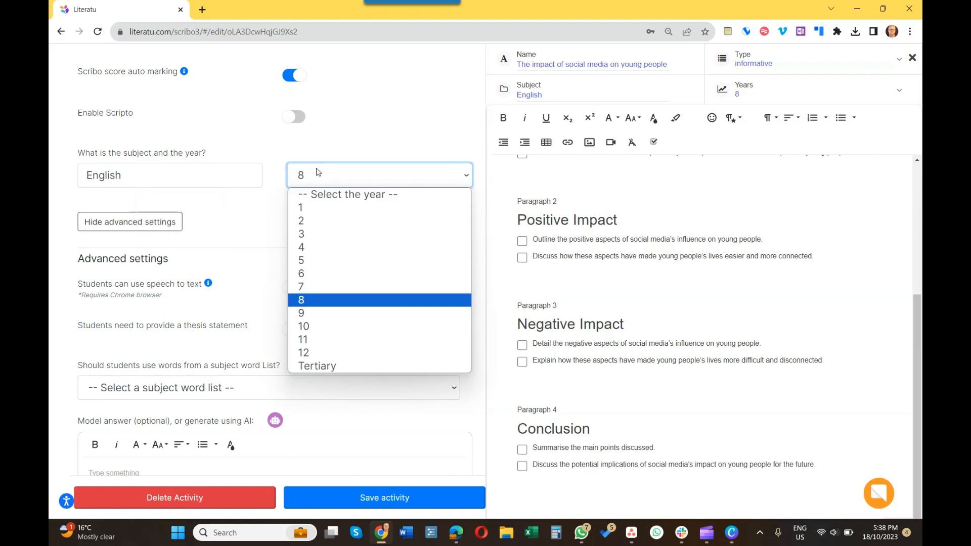
left_click(317, 172)
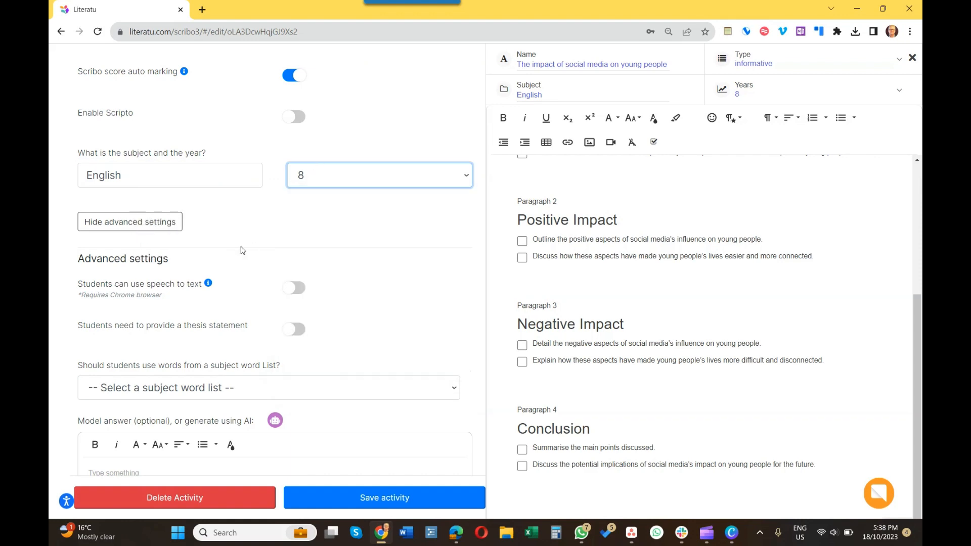
left_click(301, 296)
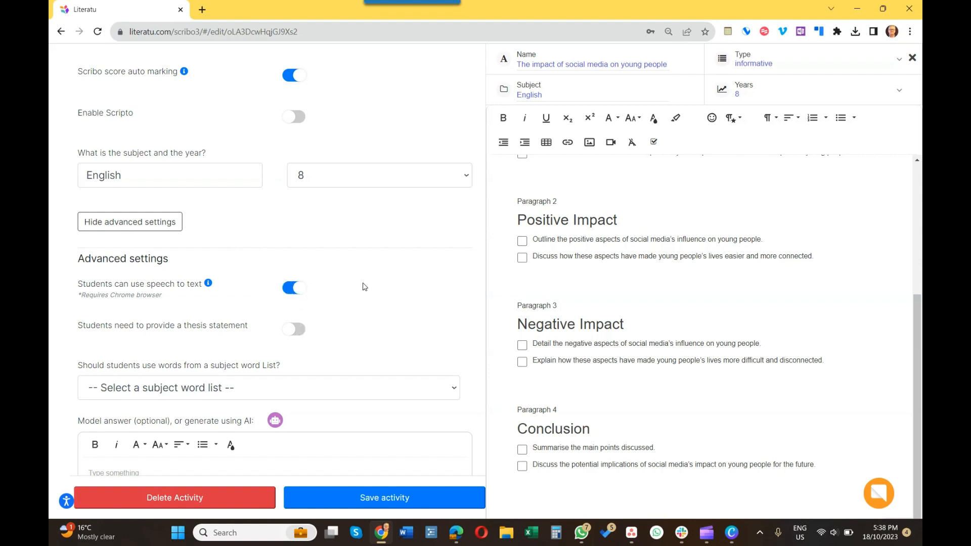
left_click(292, 289)
left_click(293, 291)
Check the scaffold, citation and date options, save and assign the activity, and dismiss the sharing options.
scroll(351, 338, "down", 3)
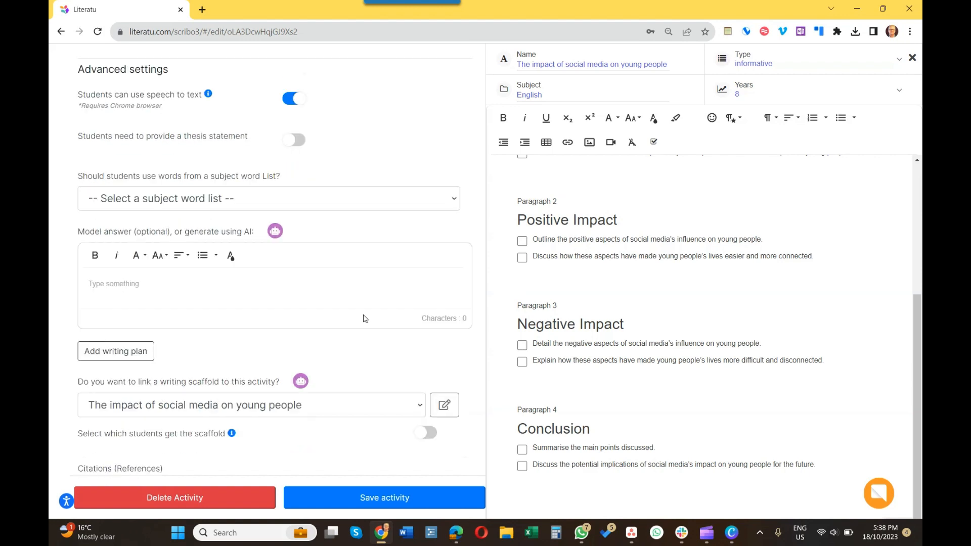
scroll(366, 317, "down", 3)
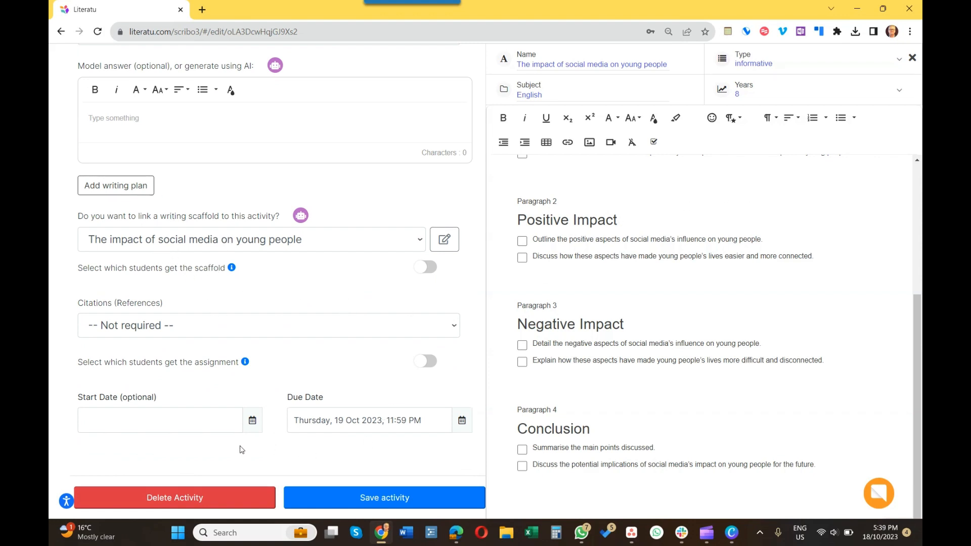
left_click(383, 500)
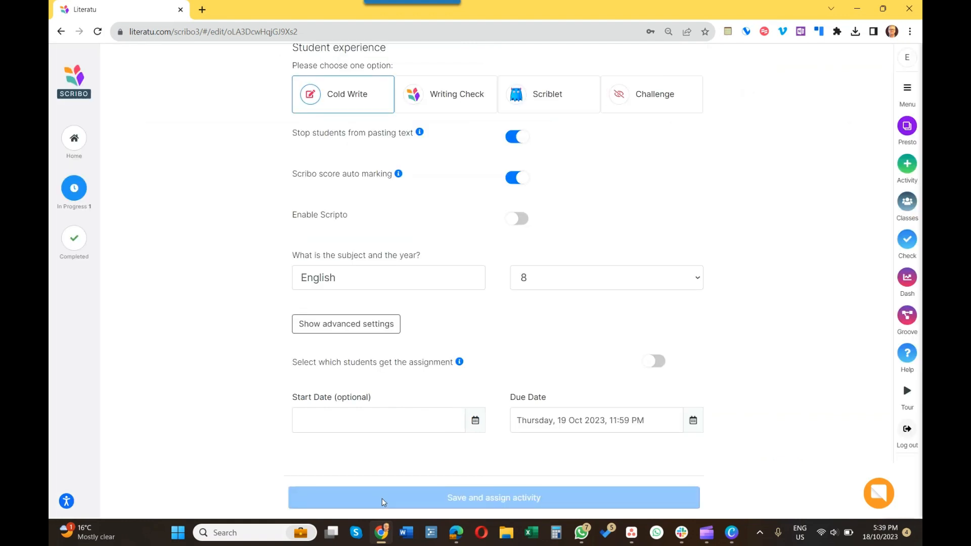
left_click(381, 499)
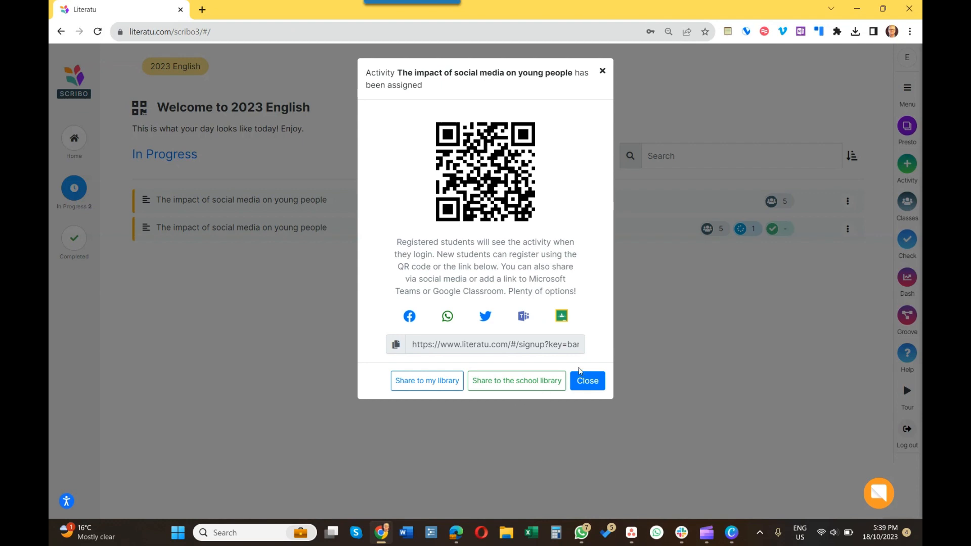
left_click(593, 384)
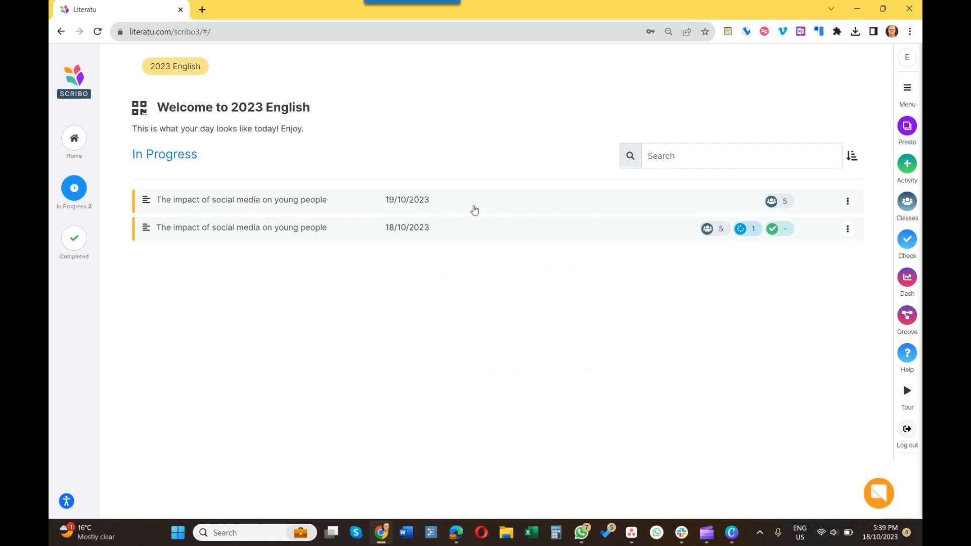
Switch to the student's Scribo session in Edge, refresh it and start writing in the activity due 19/10/2023.
left_click(455, 534)
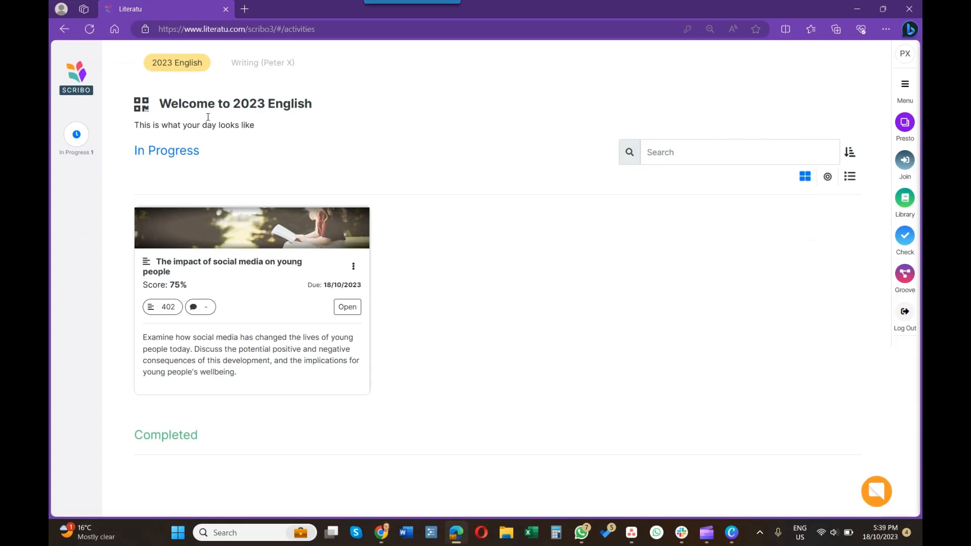
left_click(90, 32)
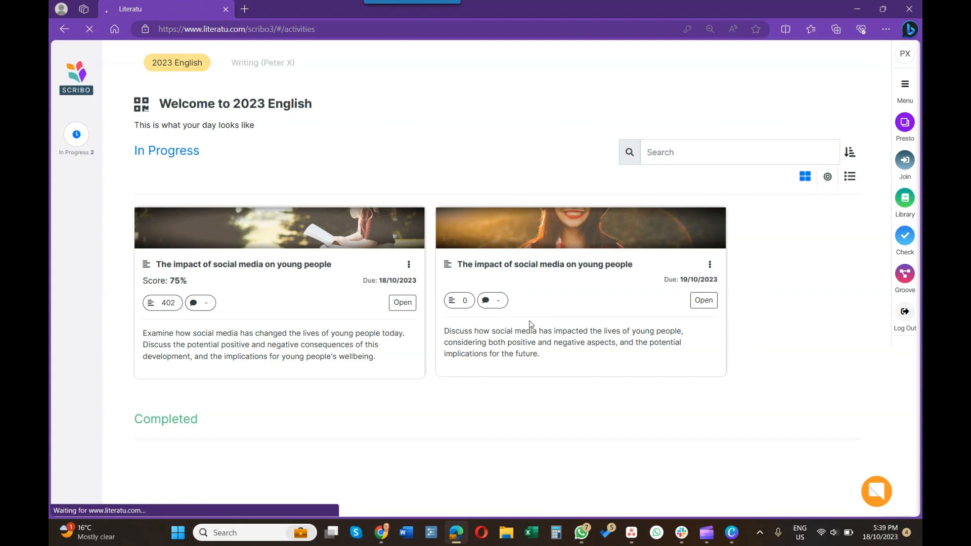
left_click(703, 302)
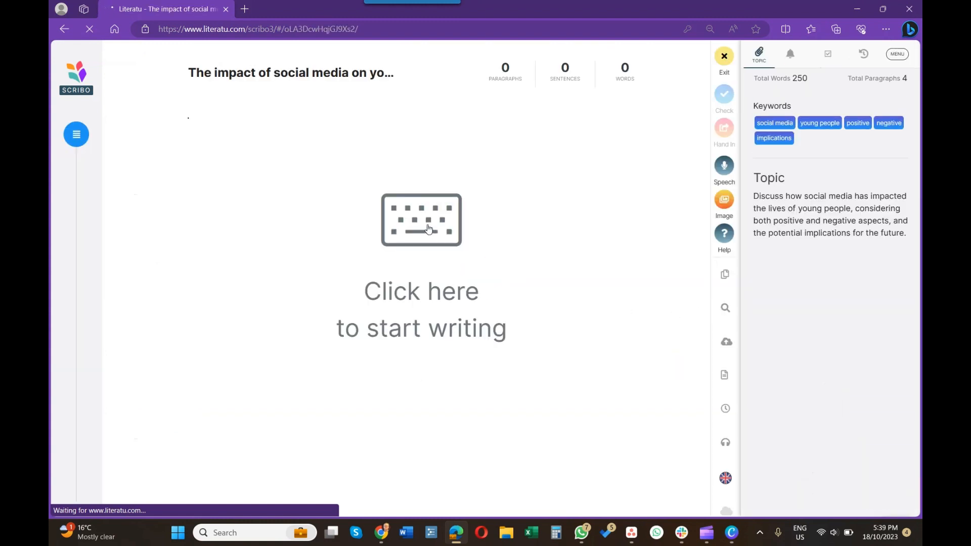
left_click(428, 229)
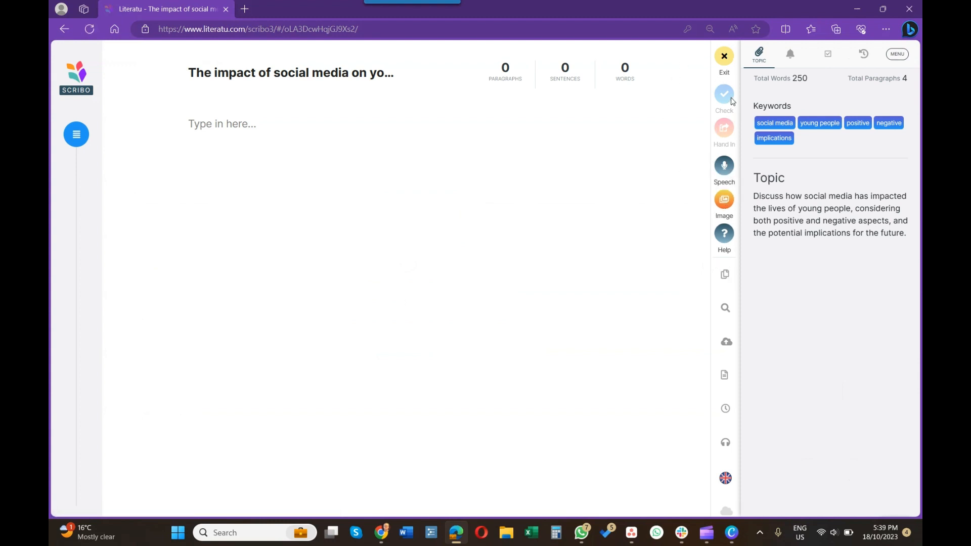
Paste the prepared four-paragraph essay on social media into the student's empty draft and look it over.
left_click(829, 58)
left_click(222, 124)
key("ctrl+v")
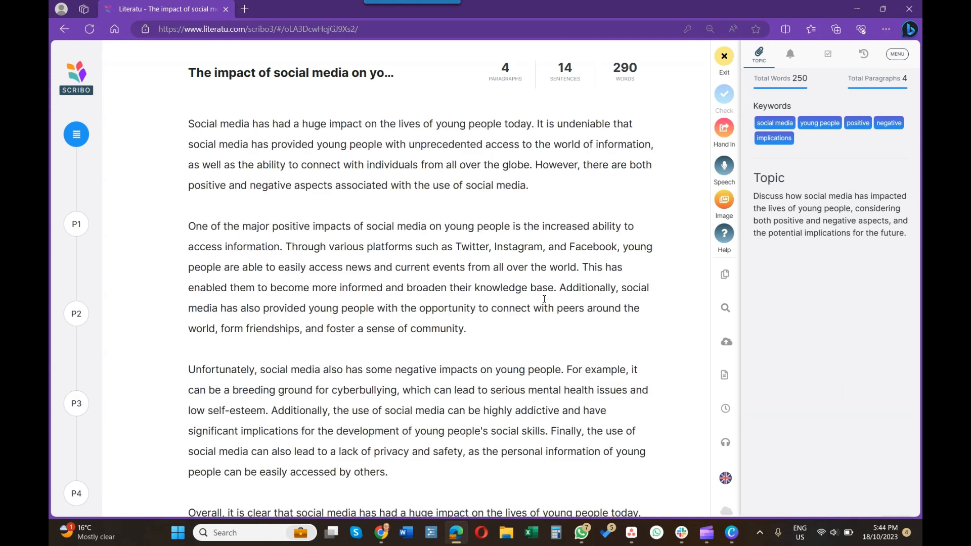
scroll(545, 299, "down", 4)
scroll(629, 207, "up", 4)
Tick off both Introduction items and the first Positive Impact item in the scaffold, and return to the topic.
left_click(826, 55)
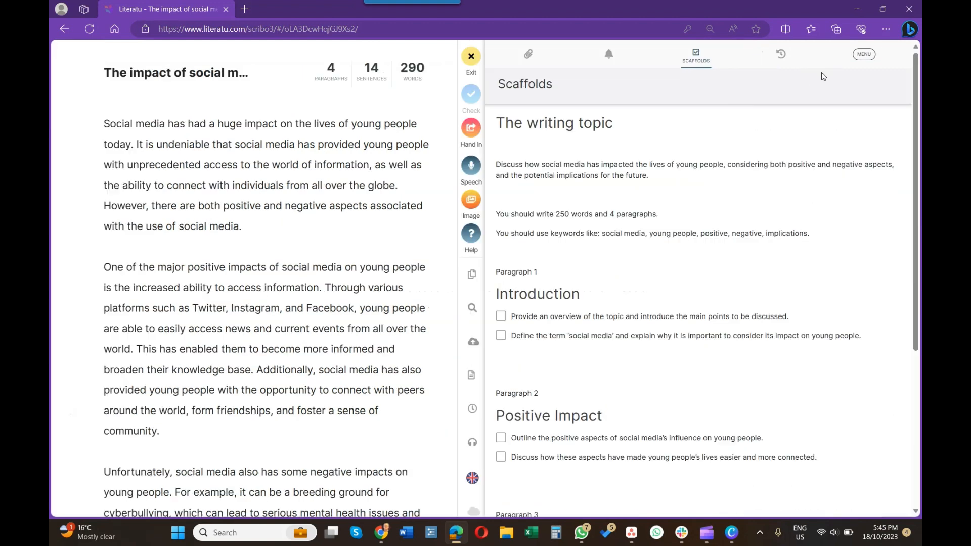
left_click(501, 316)
left_click(501, 335)
left_click(499, 438)
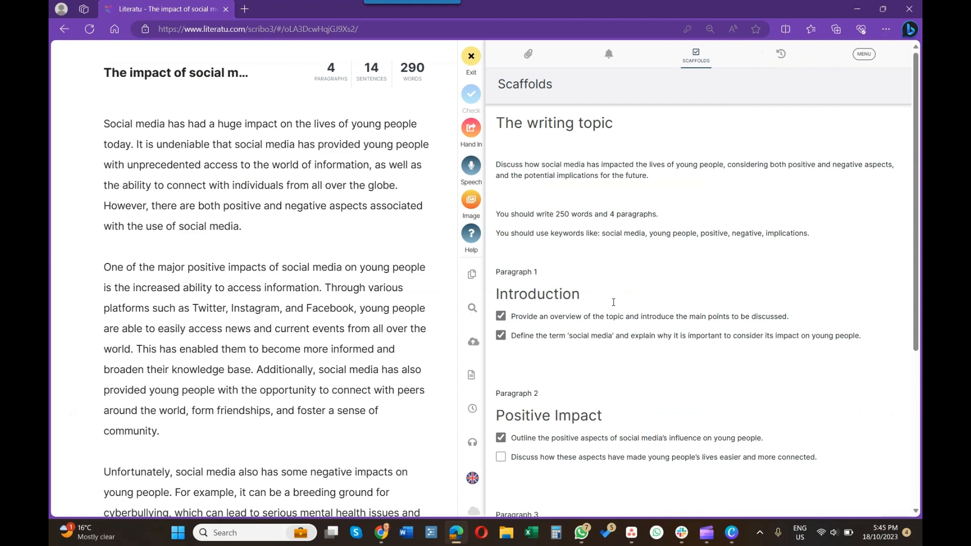
left_click(529, 56)
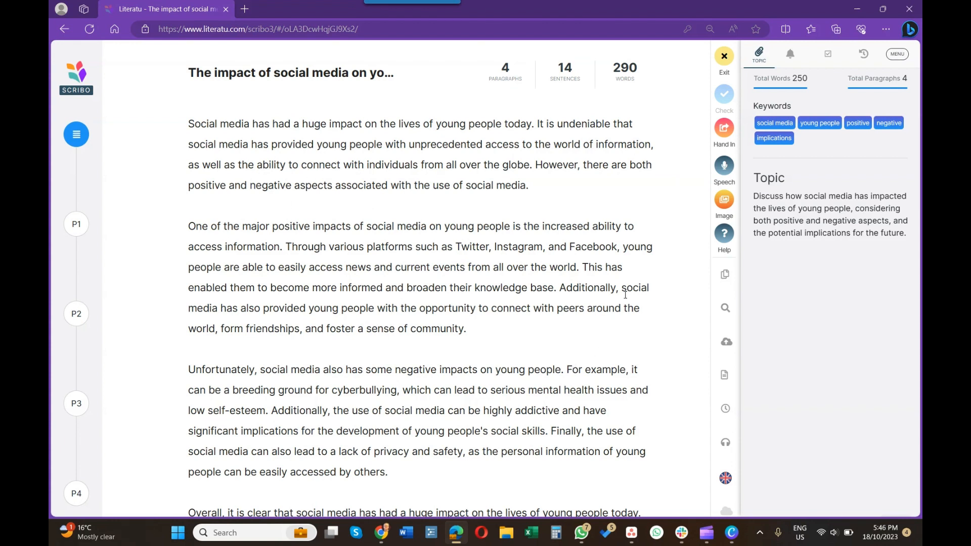
Hand in the student's finished essay, and view and close the model answer.
left_click(723, 131)
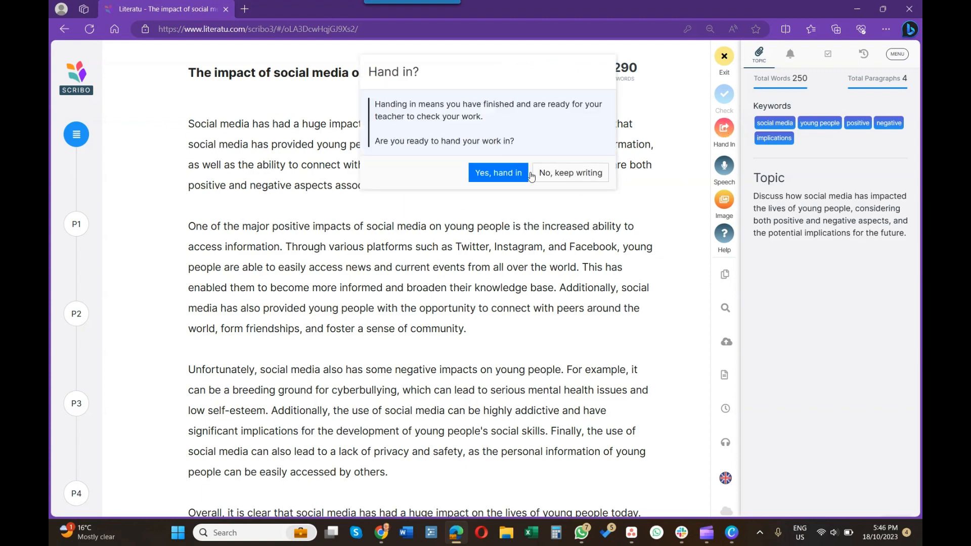
left_click(498, 173)
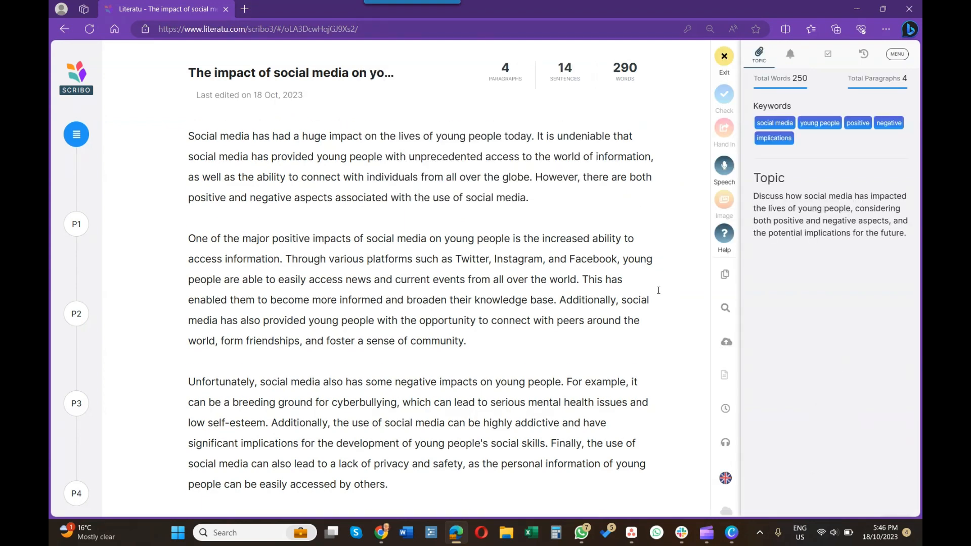
left_click(596, 179)
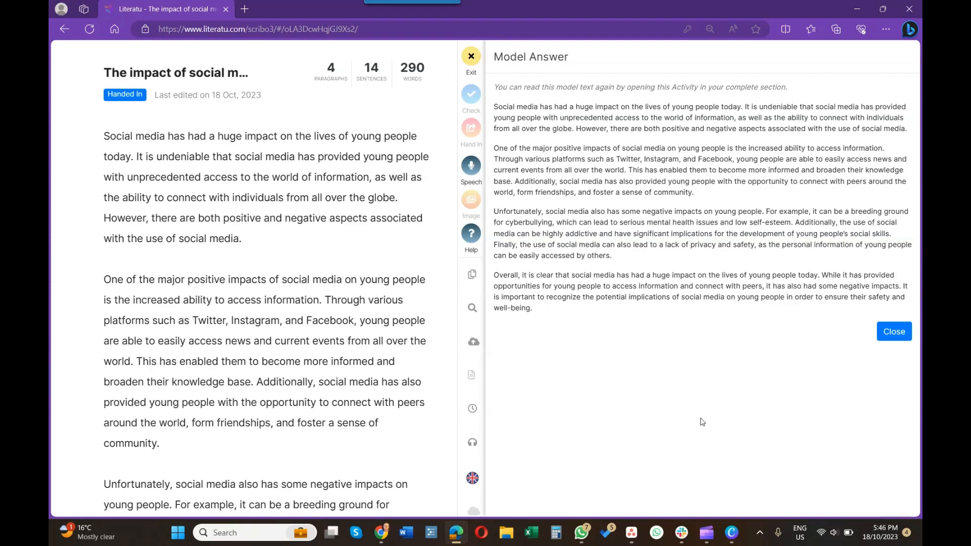
left_click(886, 336)
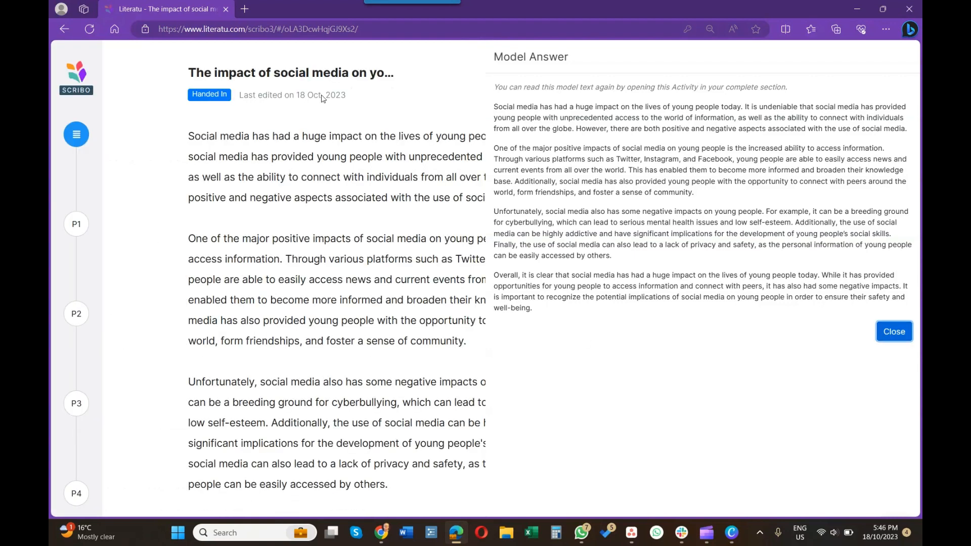
Switch back to the teacher's session in Chrome and open the activity due 19/10/2023 to see the submitted essay.
left_click(854, 10)
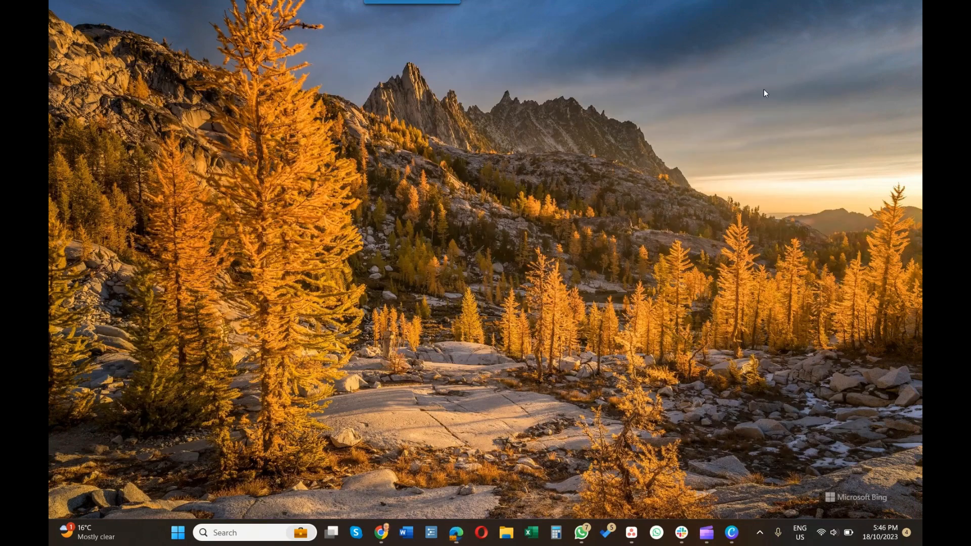
left_click(379, 537)
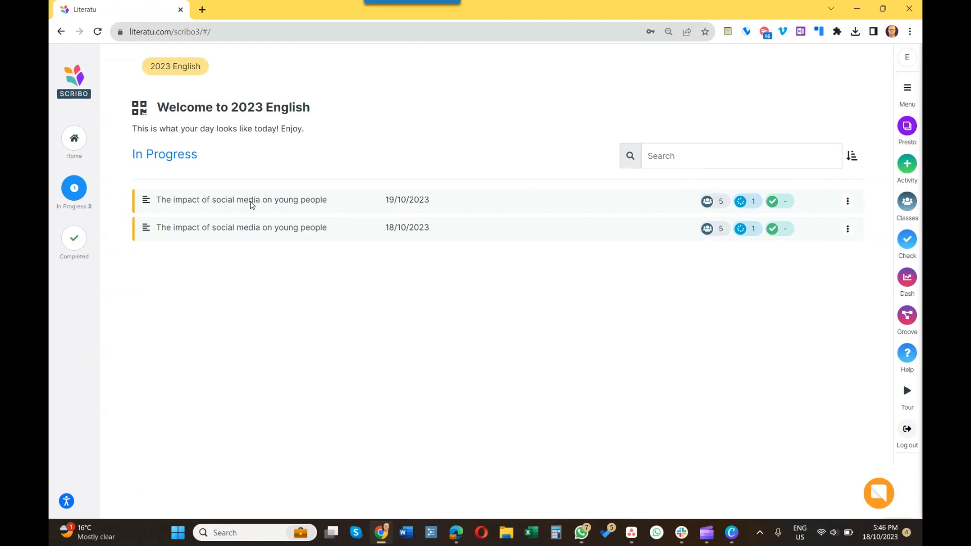
left_click(252, 203)
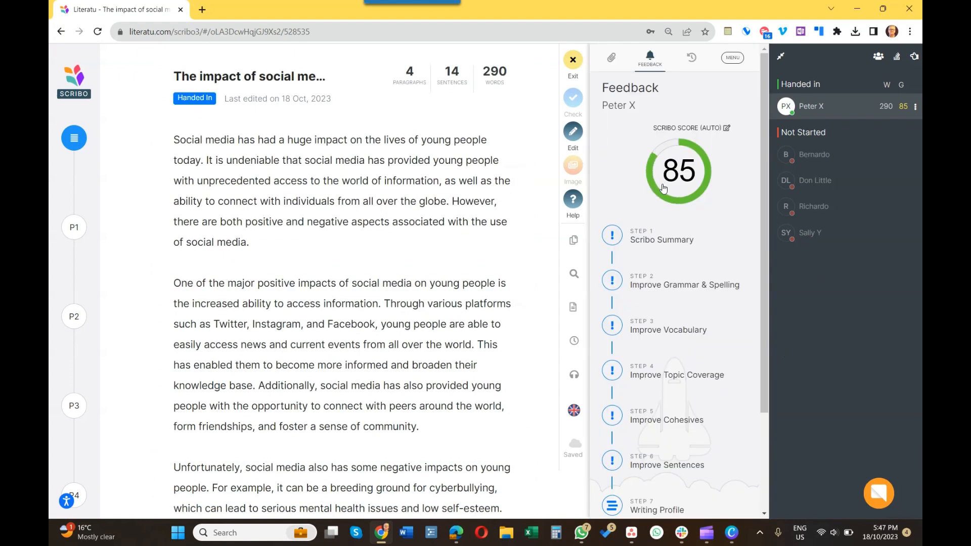
Examine the submission's Scribo score breakdown, the class list and the series of feedback steps.
left_click(668, 188)
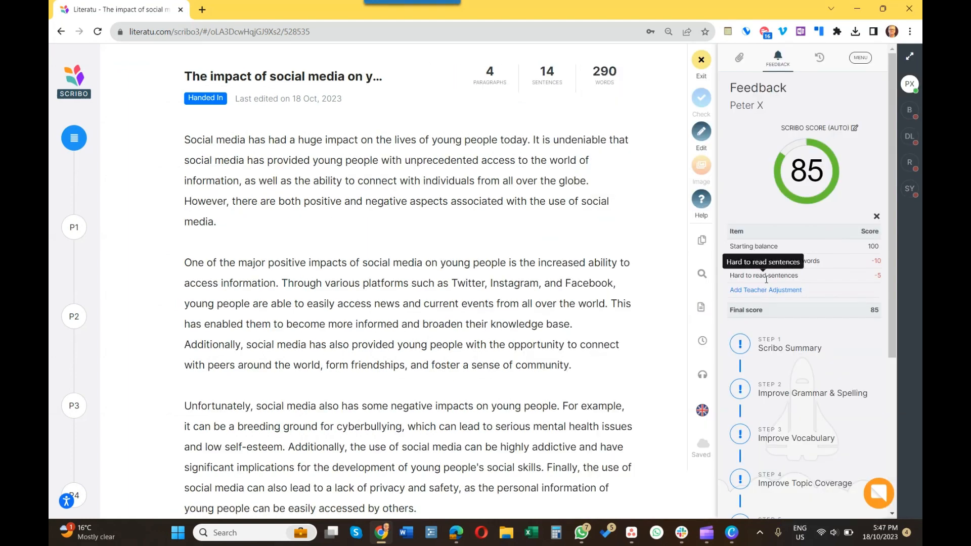
left_click(802, 183)
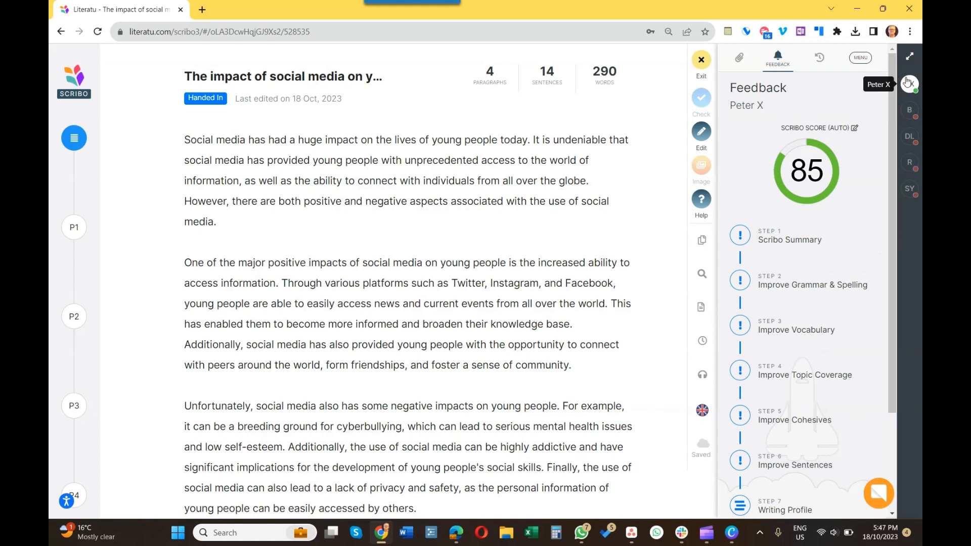
left_click(909, 58)
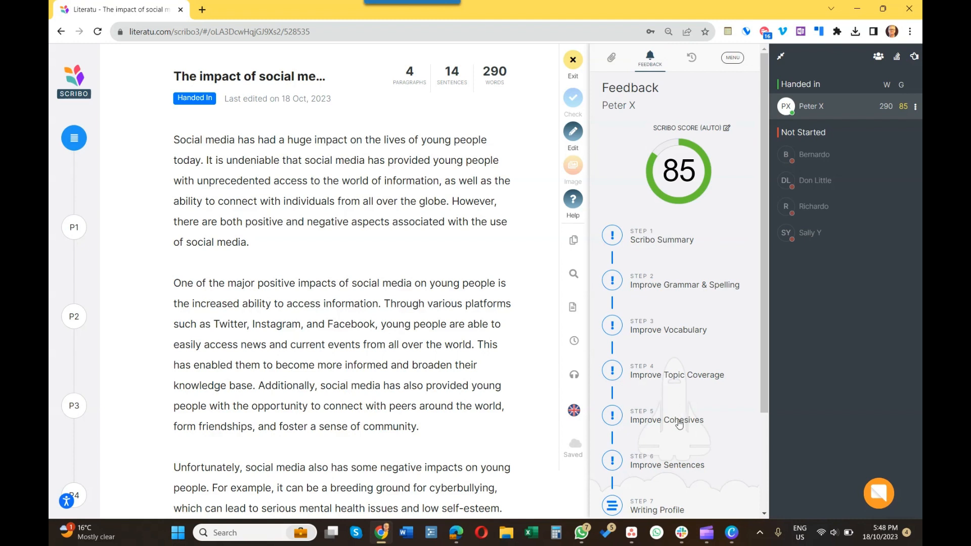
scroll(675, 458, "down", 3)
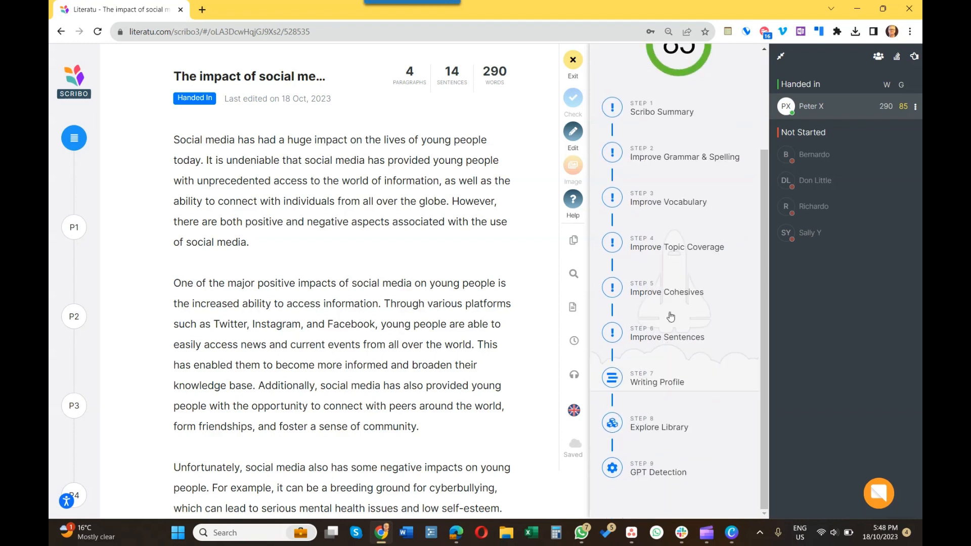
scroll(660, 421, "up", 3)
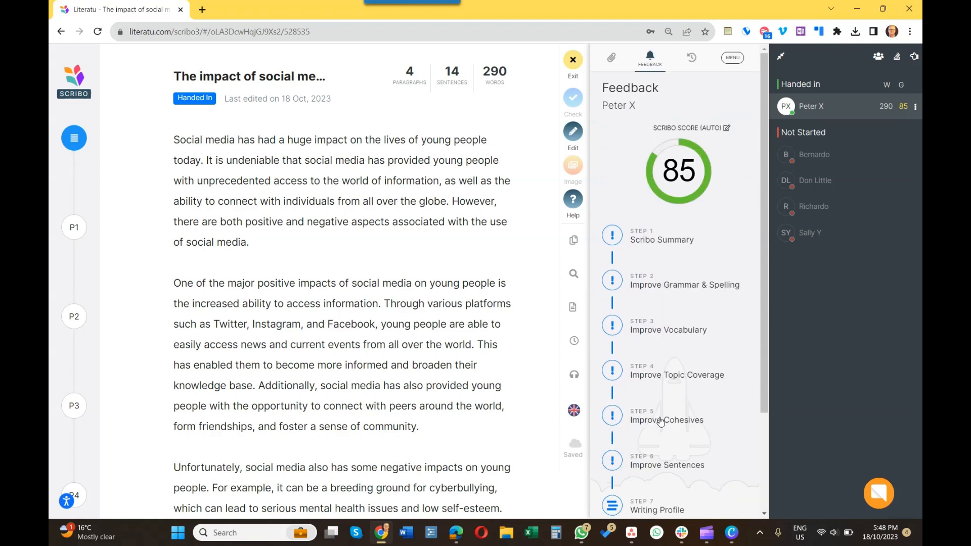
Check the score deductions and the Improve Grammar & Spelling feedback for the handed-in essay, and leave that feedback.
left_click(689, 187)
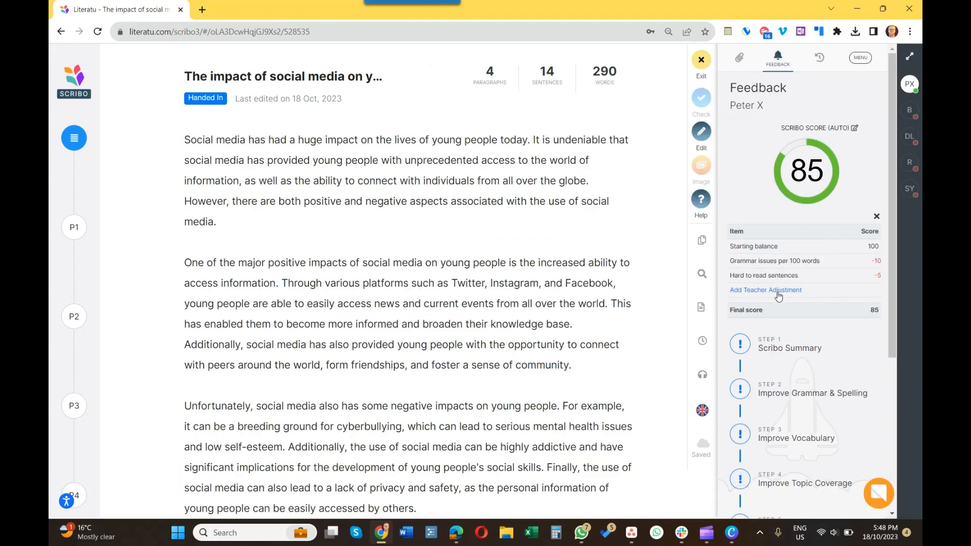
left_click(785, 394)
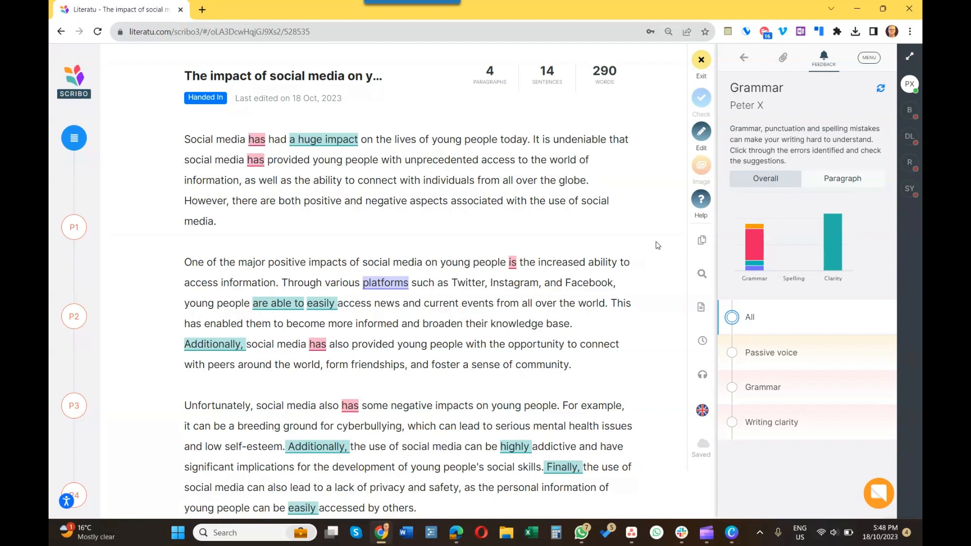
left_click(701, 74)
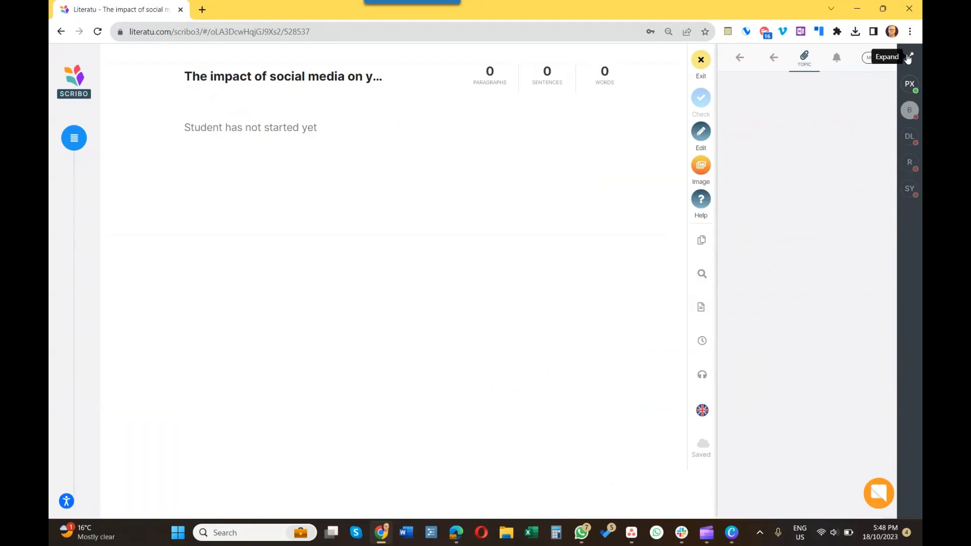
Expand the class list, view the handed-in essay's grammar feedback, and exit the activity.
left_click(912, 59)
left_click(803, 108)
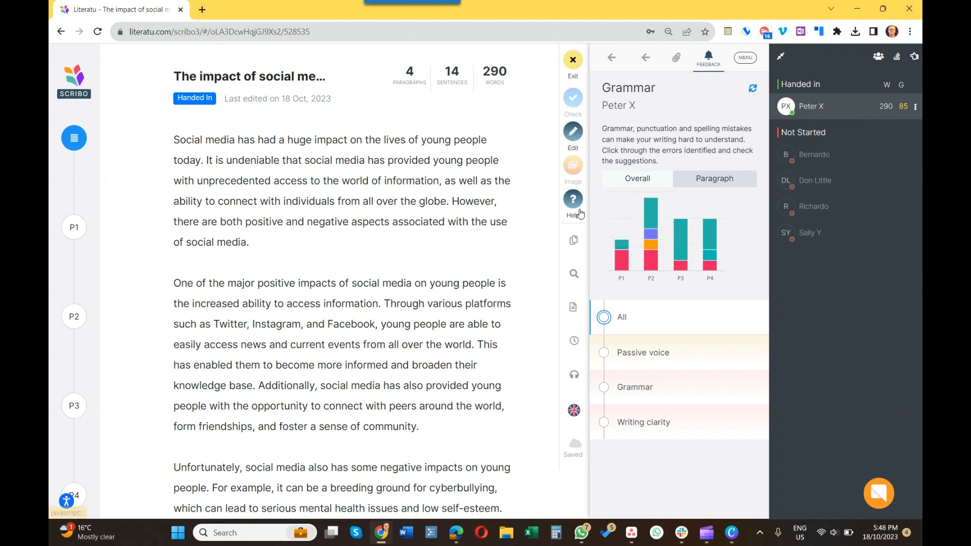
left_click(572, 61)
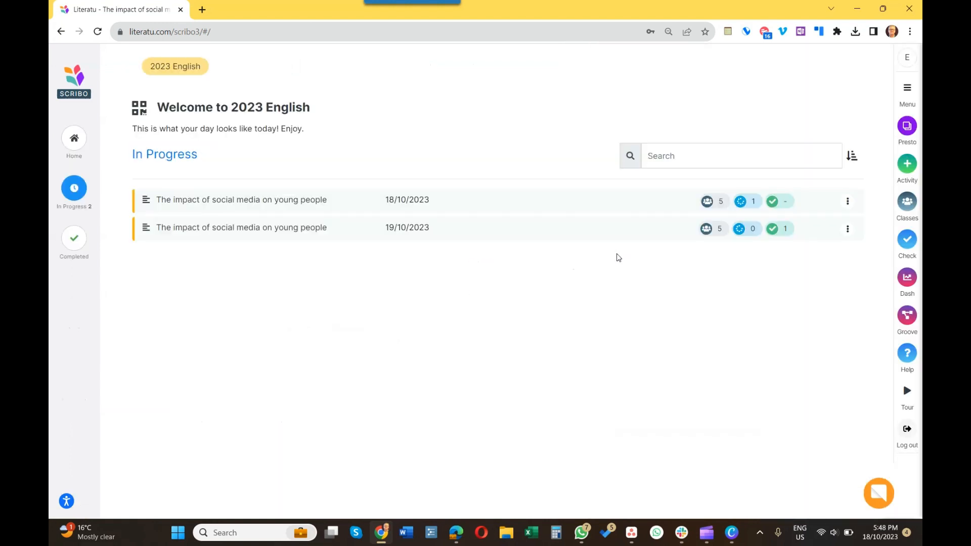
Open the Scribo dashboard and display the summary using Scribo Scores for the 2023 English class.
left_click(907, 280)
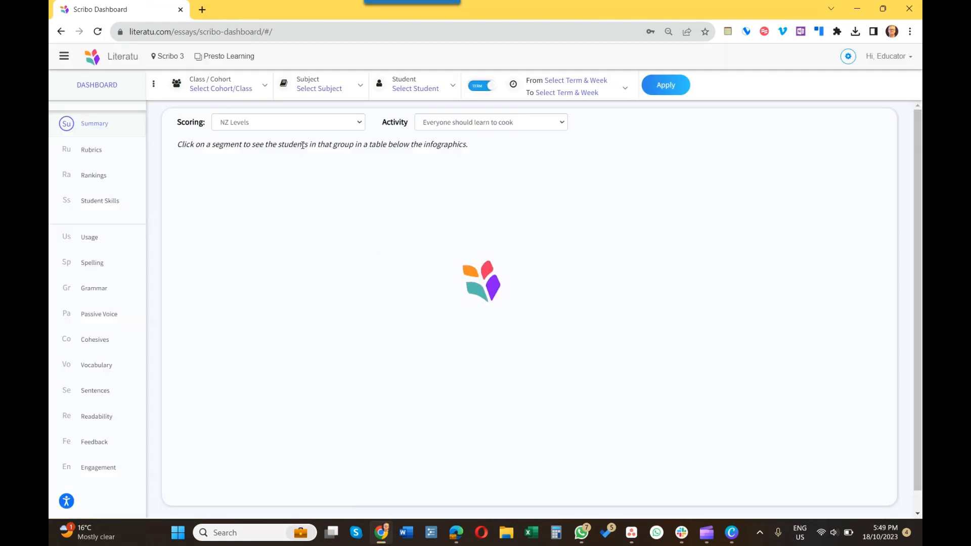
left_click(300, 123)
left_click(261, 147)
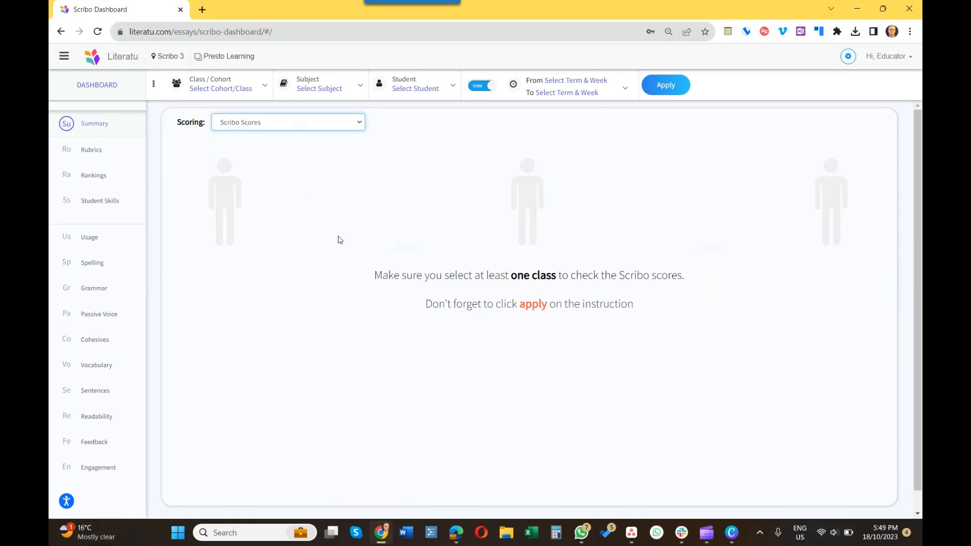
left_click(227, 90)
mouse_move(227, 126)
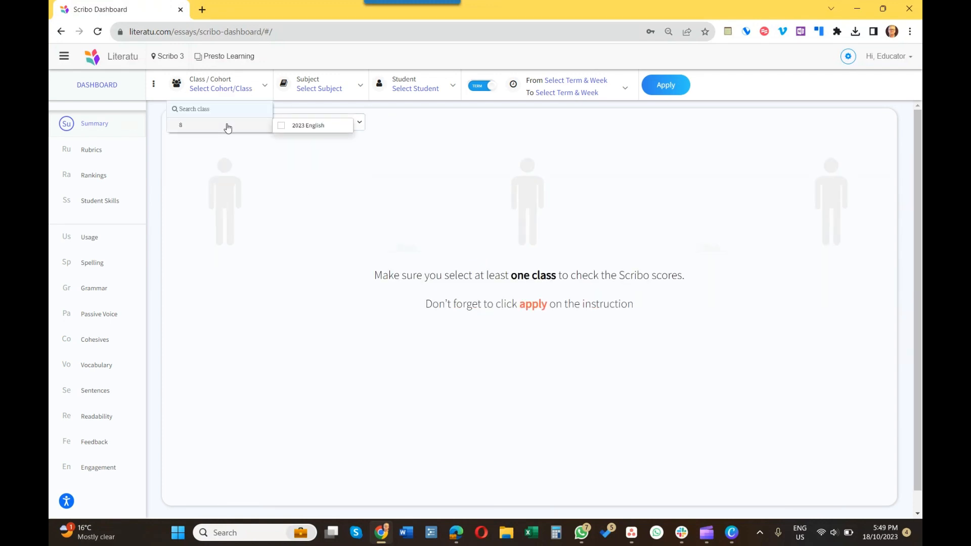
left_click(281, 128)
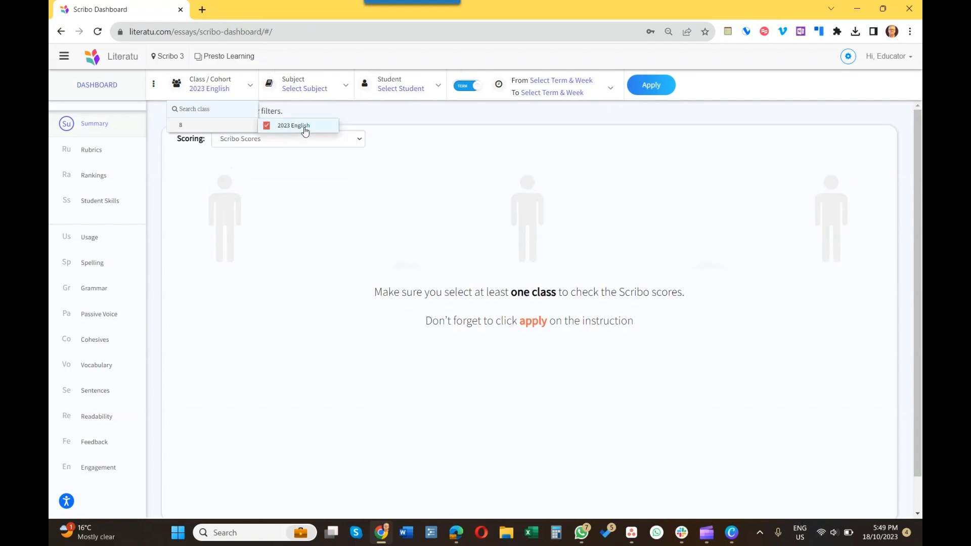
left_click(644, 90)
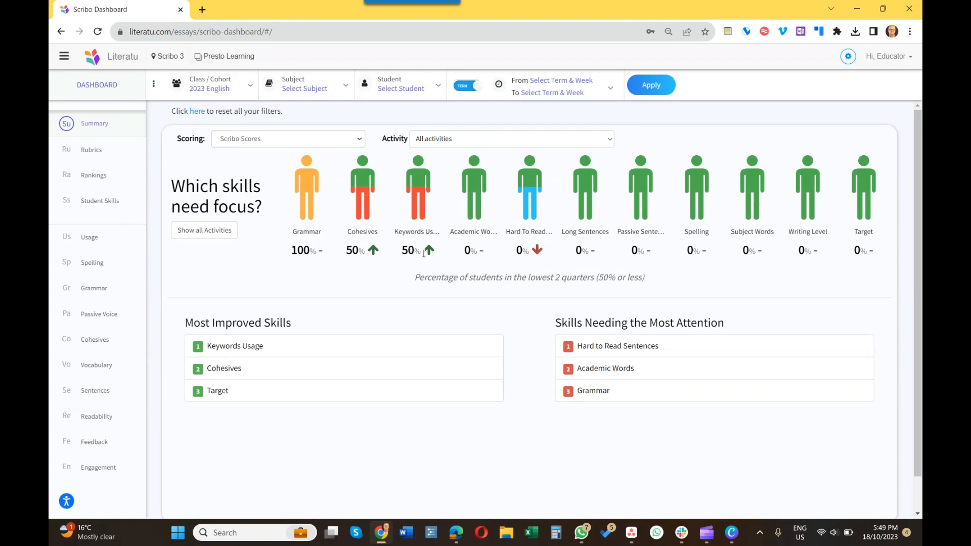
Show the students in the Grammar segment and check their scores against the class skills summary.
mouse_move(539, 252)
left_click(302, 178)
scroll(401, 397, "down", 5)
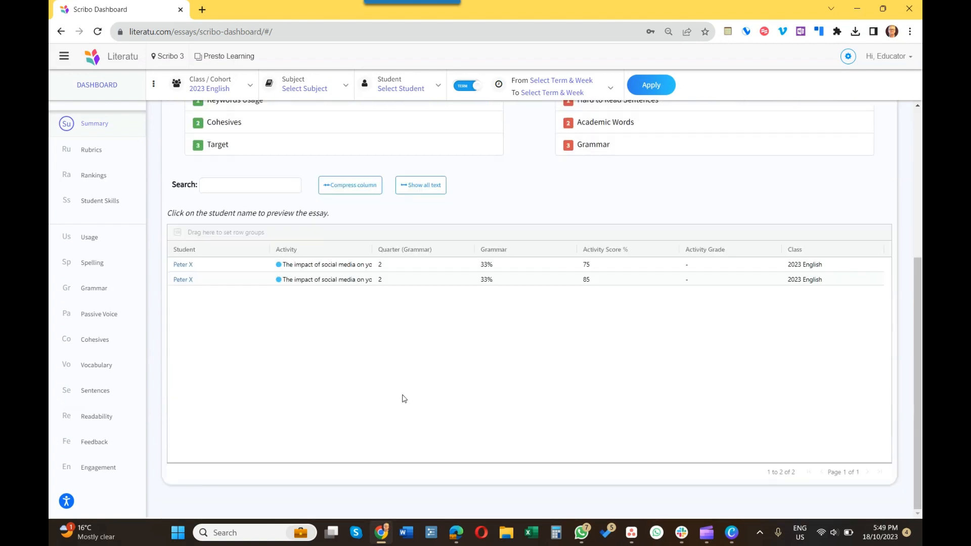
scroll(355, 396, "up", 4)
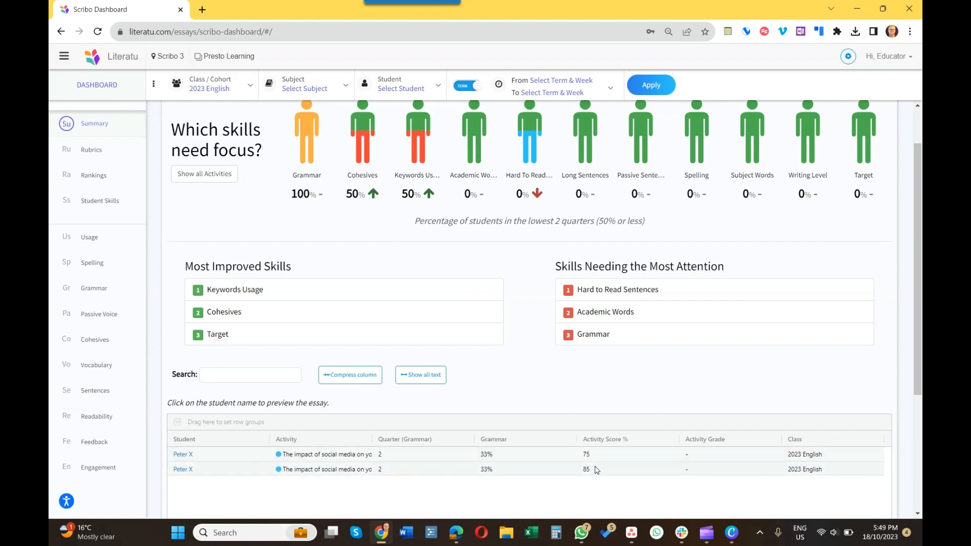
scroll(596, 473, "up", 2)
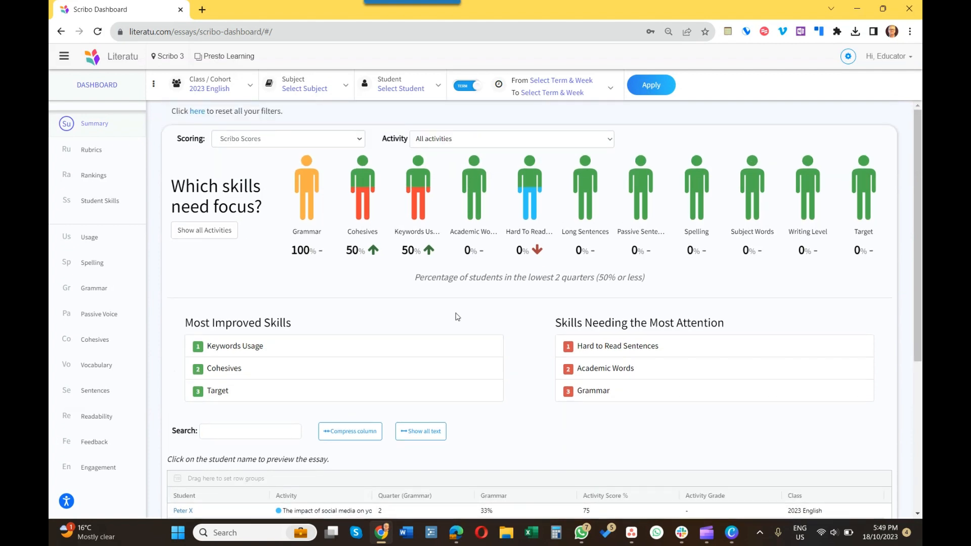
Look through the subject and student filter options on the dashboard without choosing any.
left_click(321, 90)
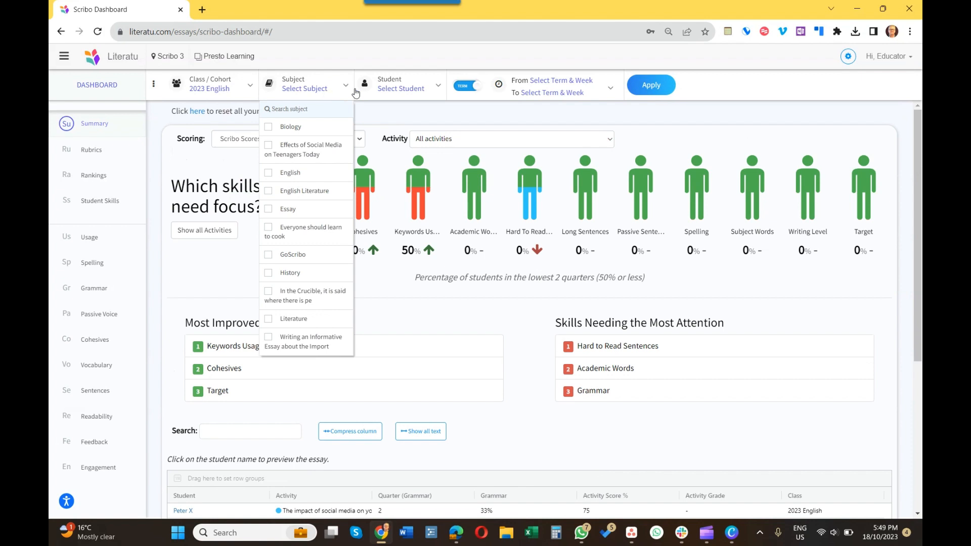
left_click(405, 89)
left_click(582, 118)
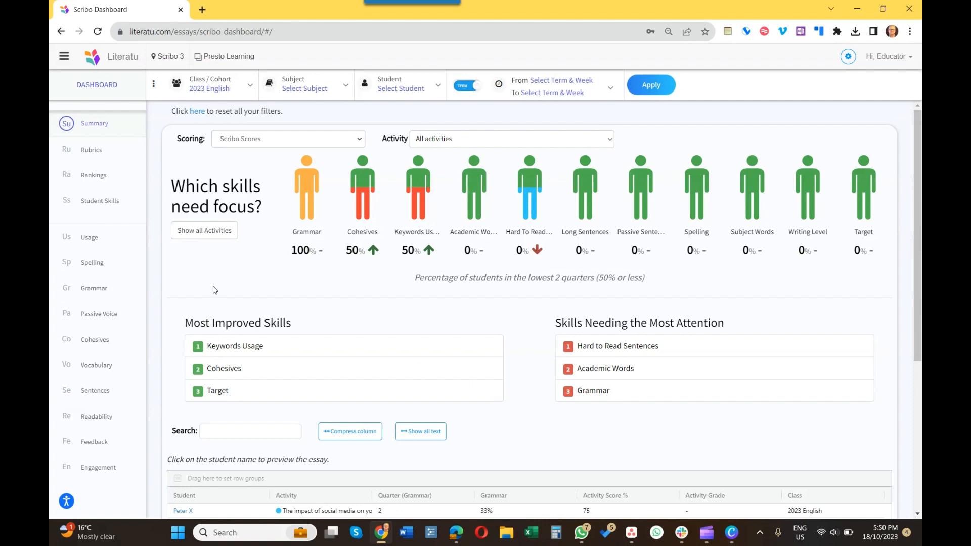
Return to the activities list, view the student's essay and feedback in the activity due 18/10/2023, and exit it.
left_click(61, 32)
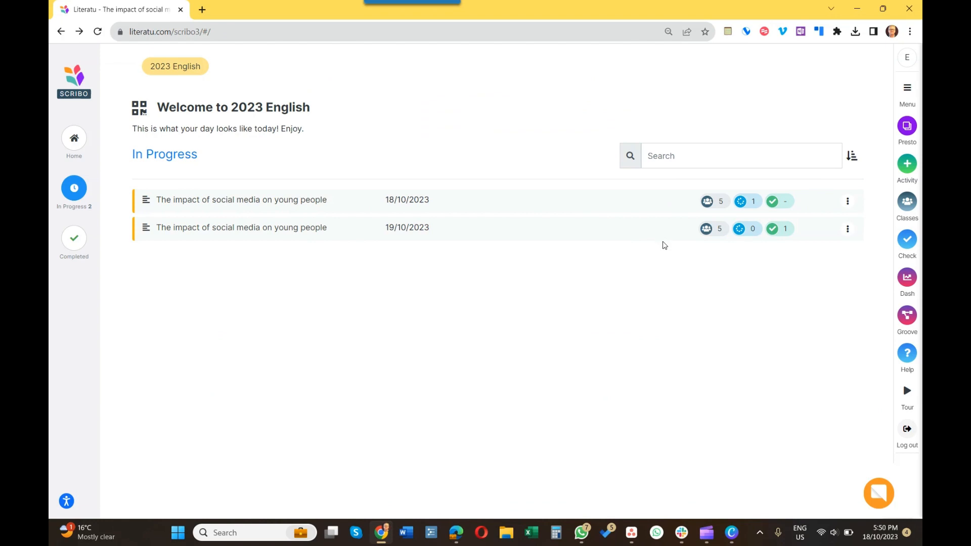
left_click(664, 245)
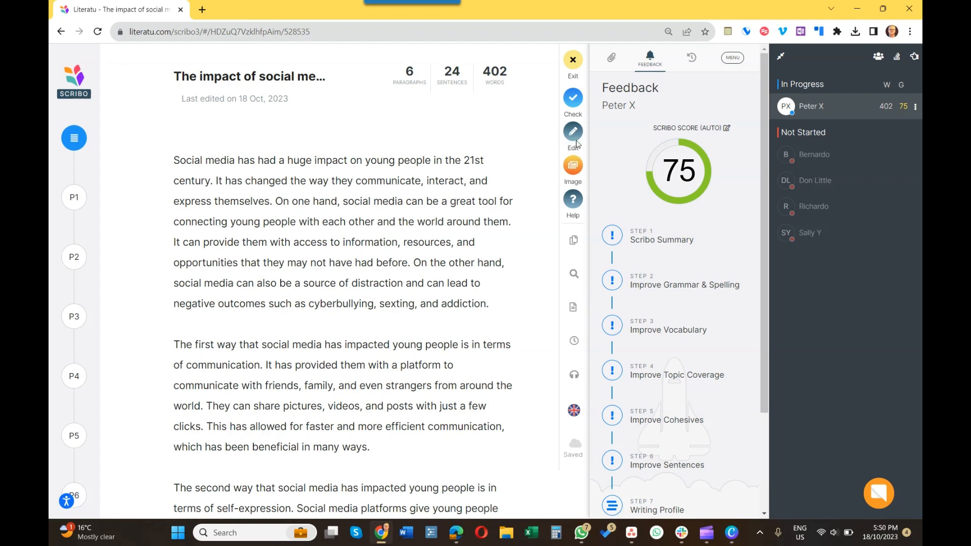
left_click(573, 65)
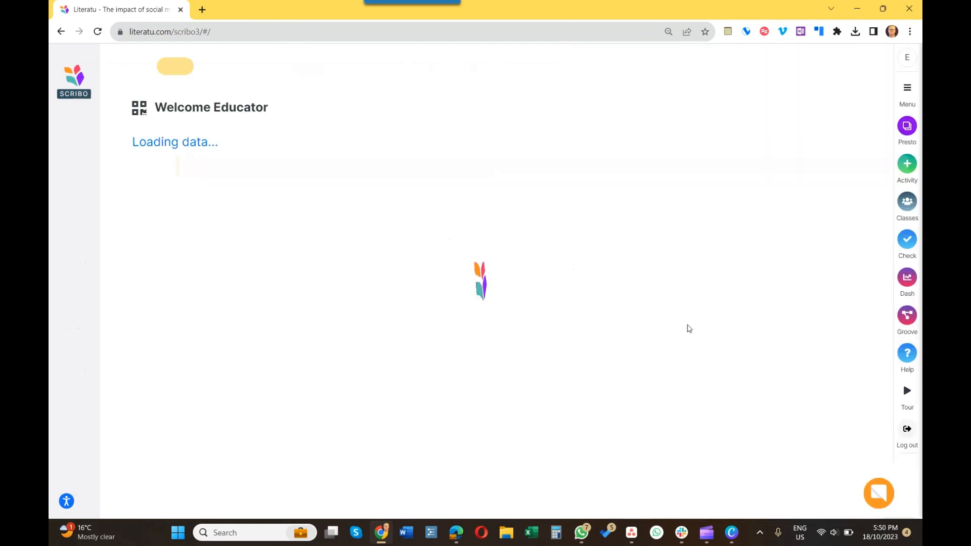
Review the edit settings of the activity due 18/10/2023, including keywords, student experience and dates, and leave without saving.
left_click(847, 201)
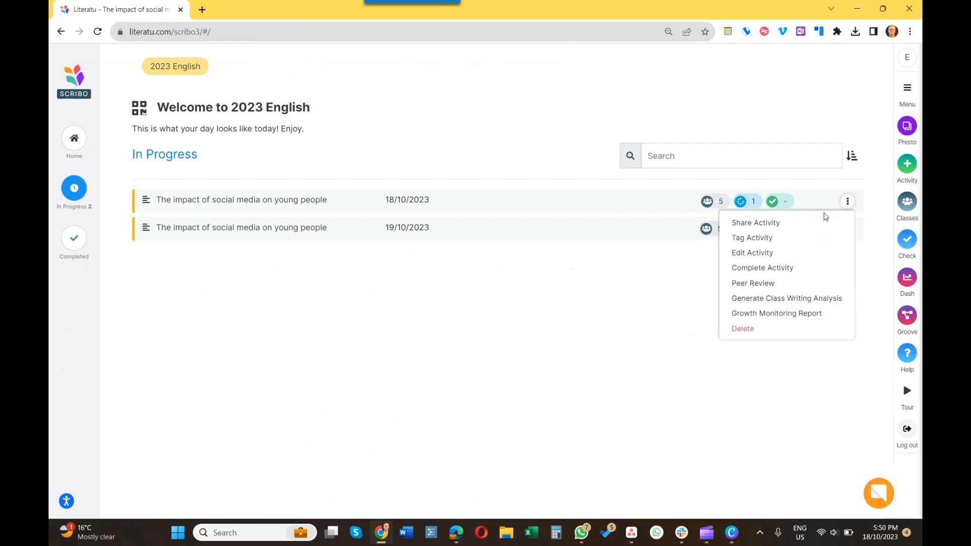
left_click(745, 253)
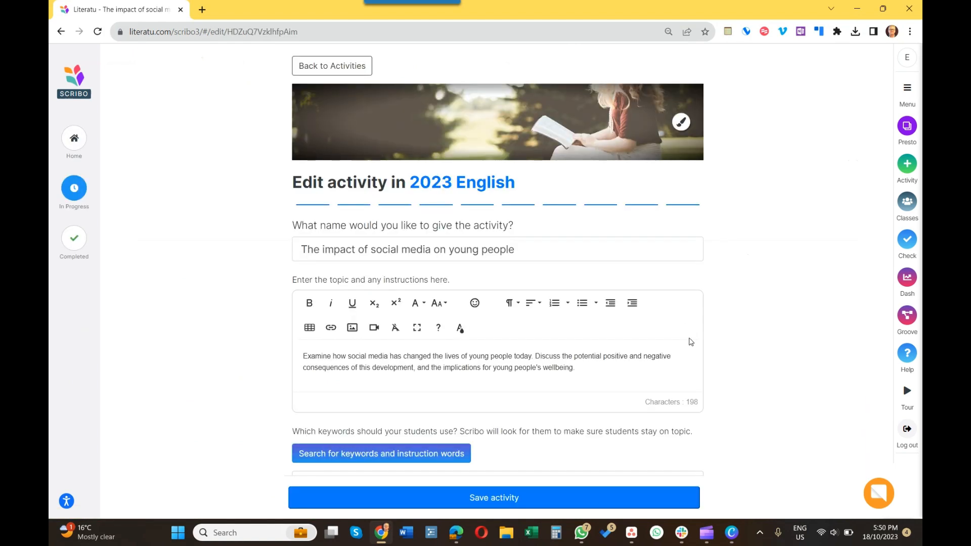
scroll(540, 375, "down", 10)
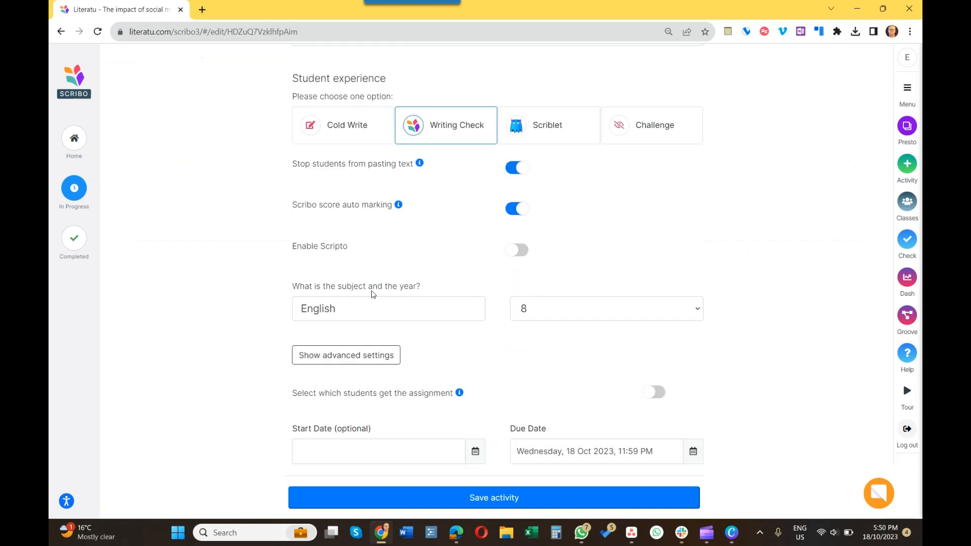
scroll(420, 360, "down", 1)
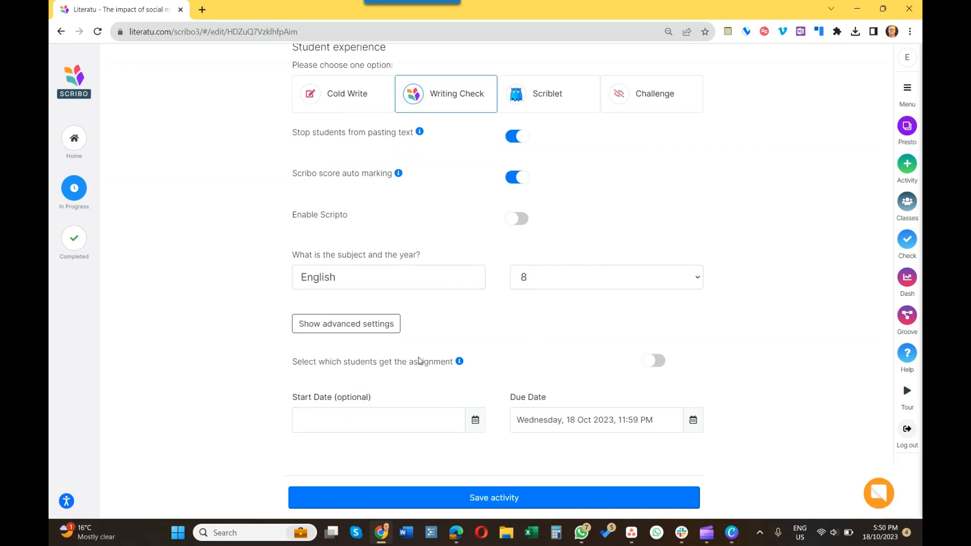
scroll(418, 362, "up", 4)
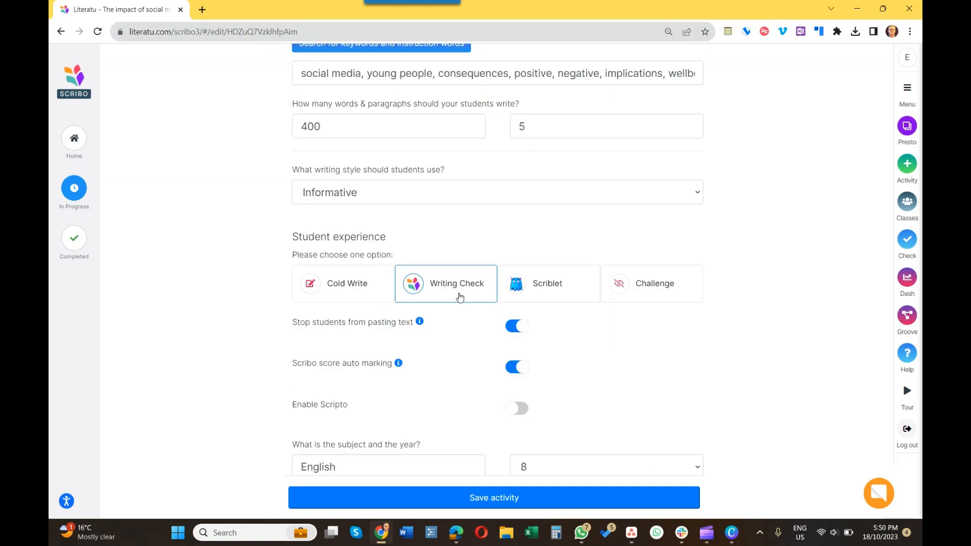
scroll(459, 297, "up", 8)
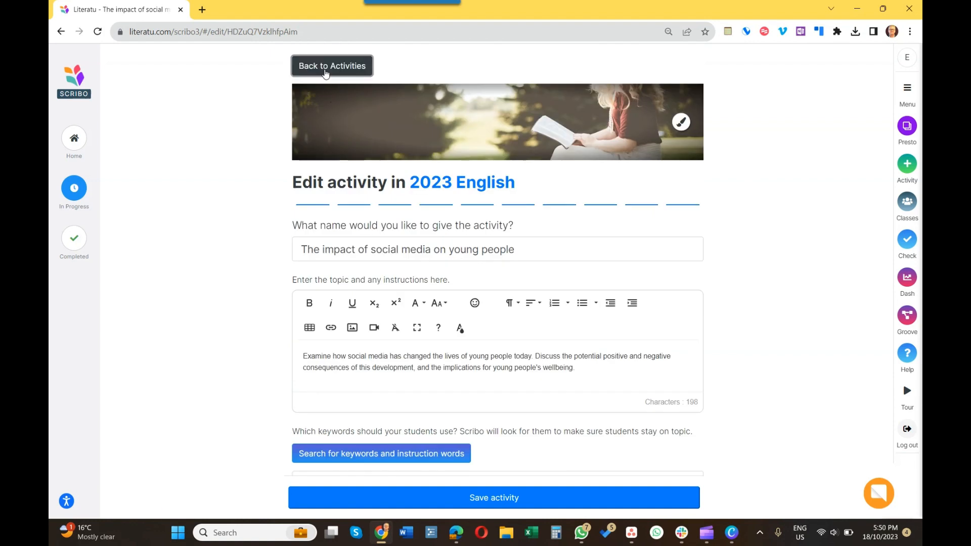
left_click(325, 71)
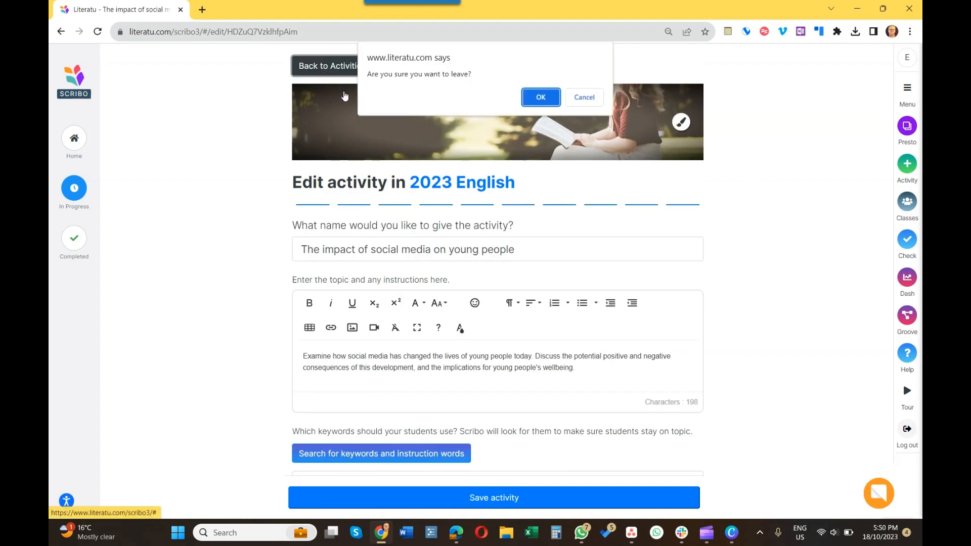
left_click(540, 101)
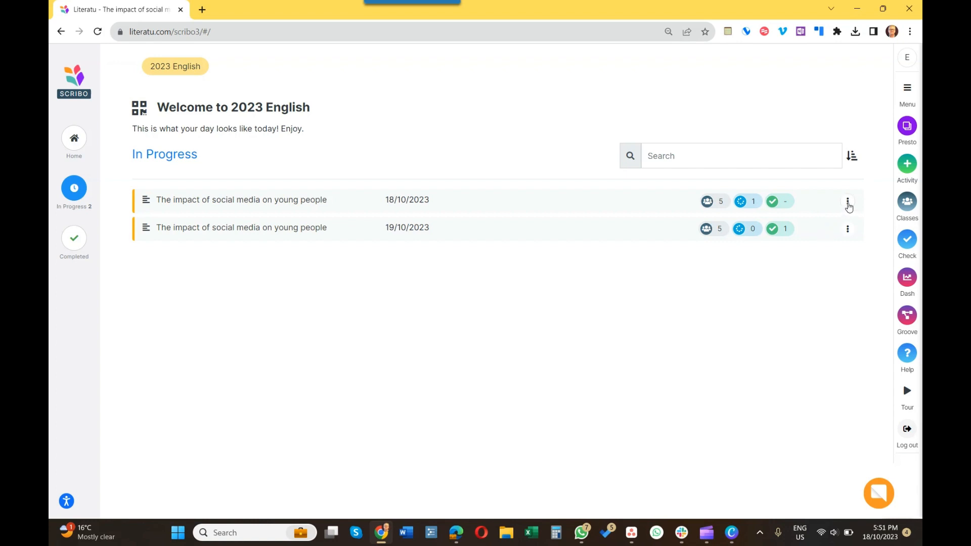
Reopen the activity due 18/10/2023 for editing and save it.
left_click(848, 202)
left_click(762, 252)
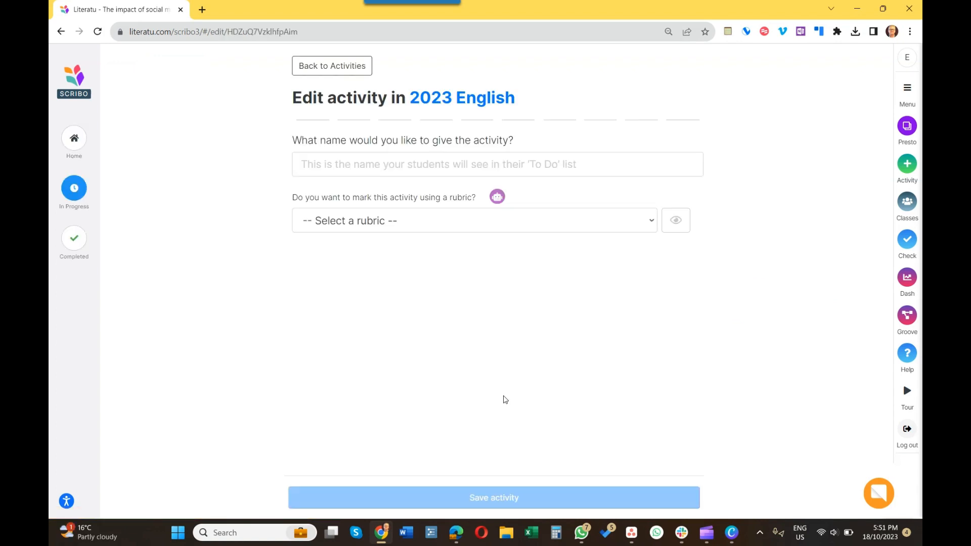
scroll(478, 404, "down", 6)
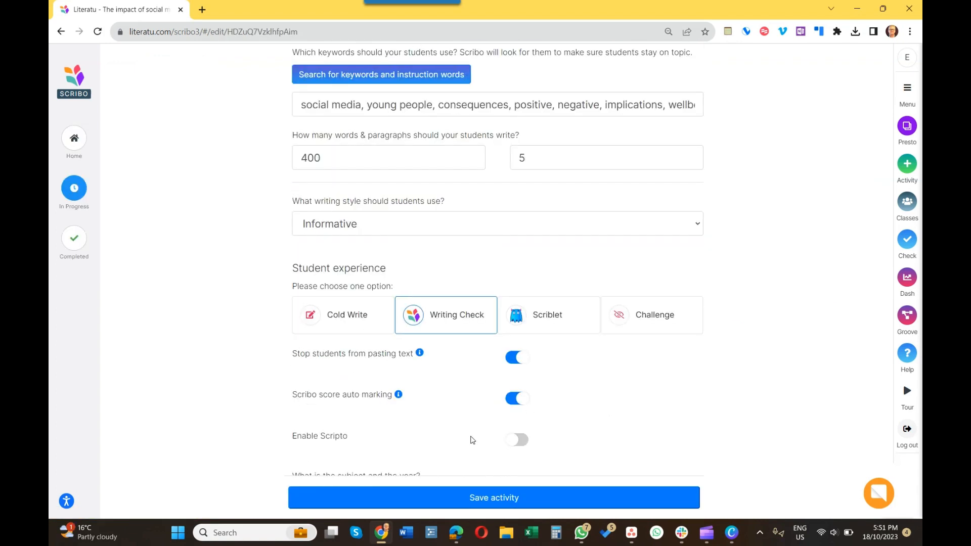
left_click(490, 498)
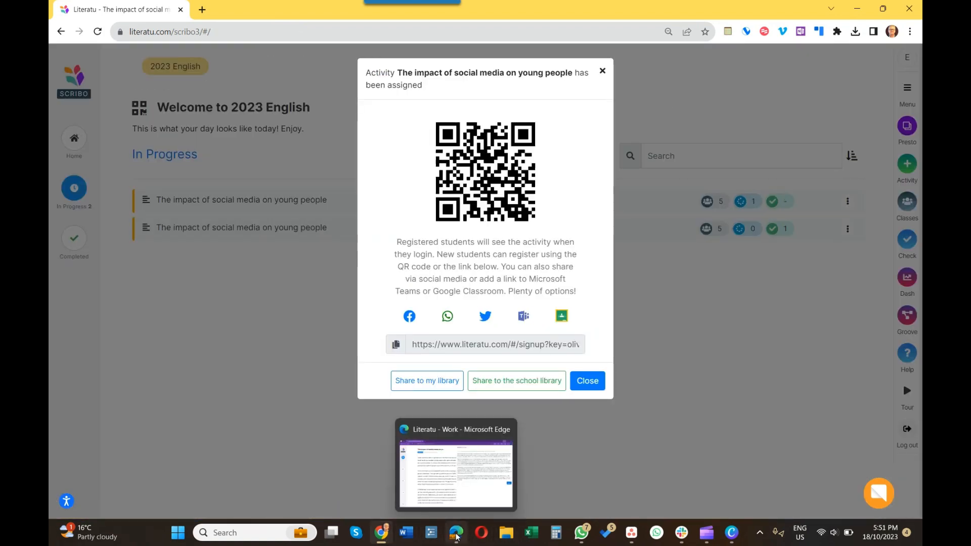
Switch to the student's session in Microsoft Edge, refresh the activities, and open the one due 18/10/2023.
left_click(457, 536)
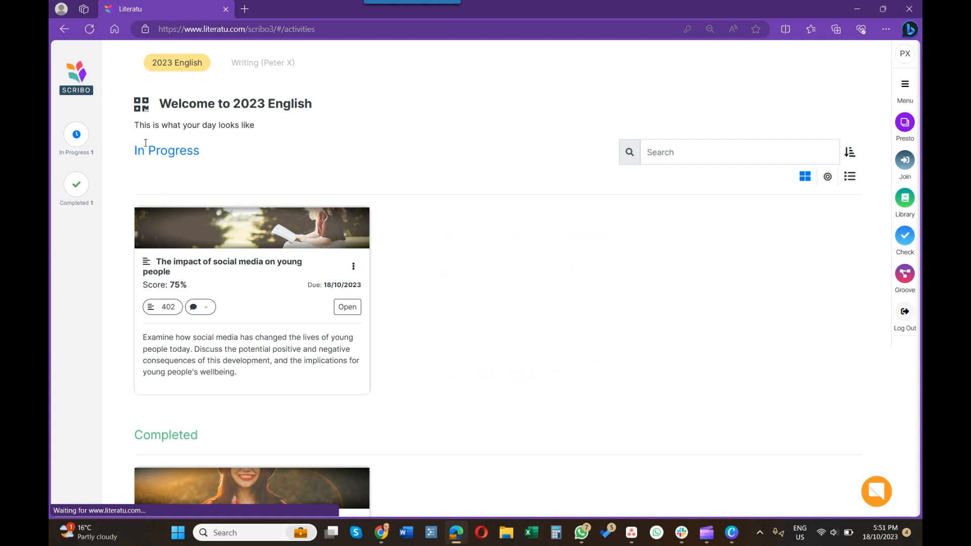
left_click(89, 30)
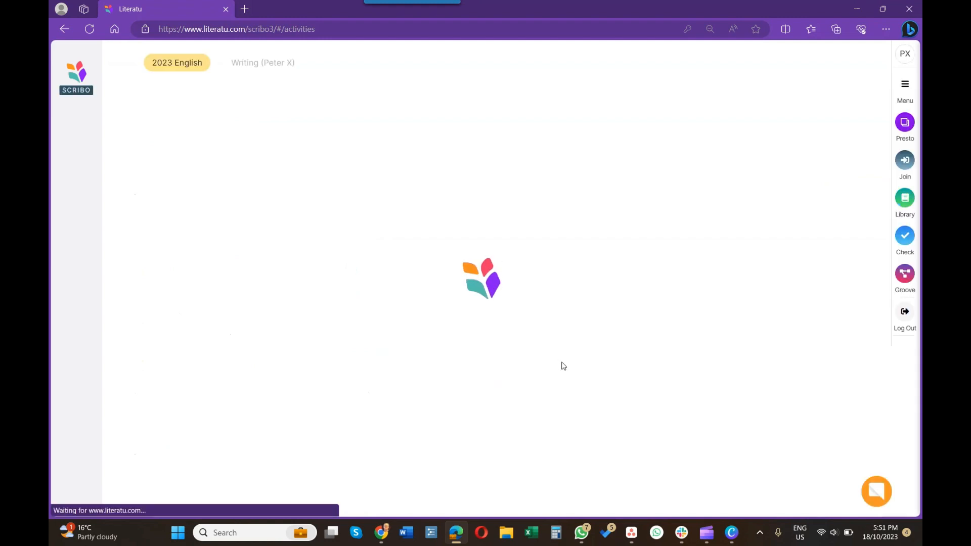
scroll(561, 367, "down", 3)
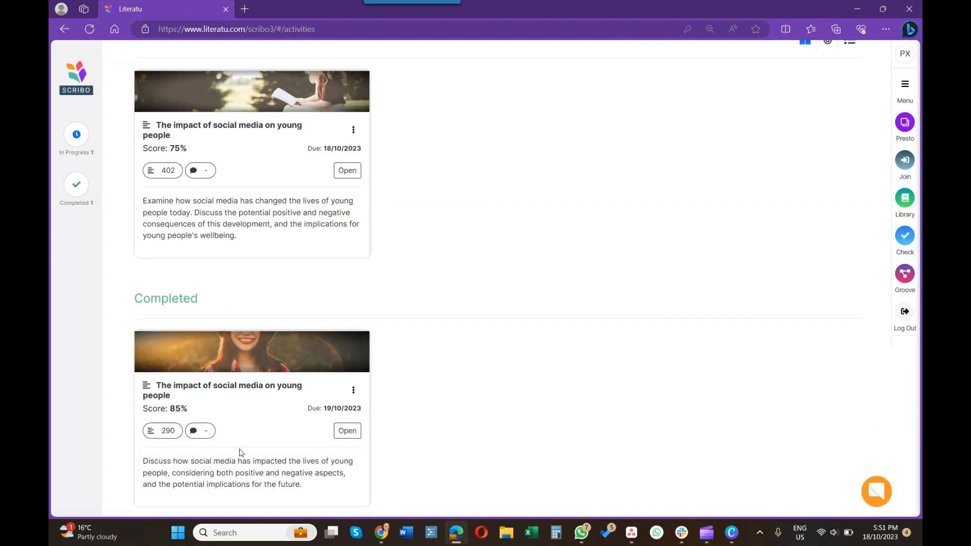
scroll(320, 253, "up", 3)
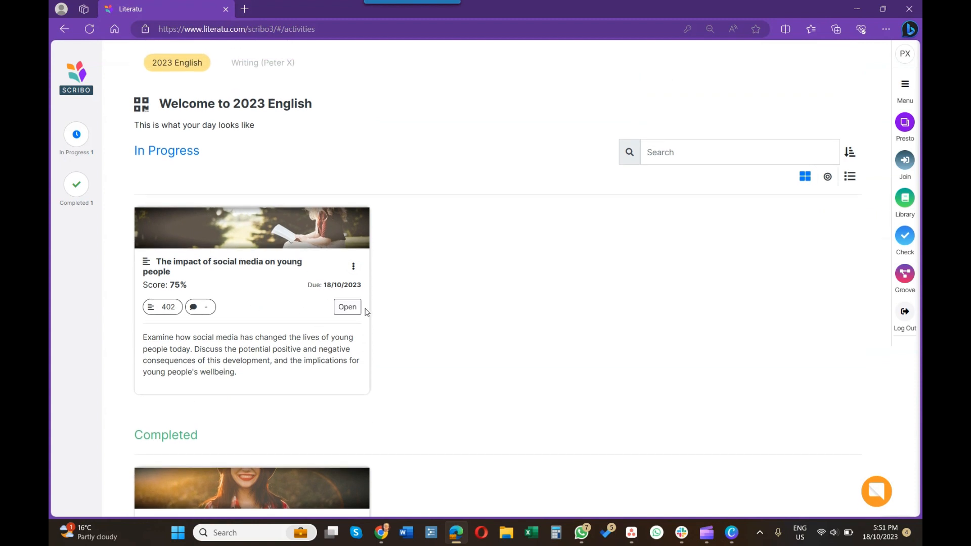
left_click(353, 313)
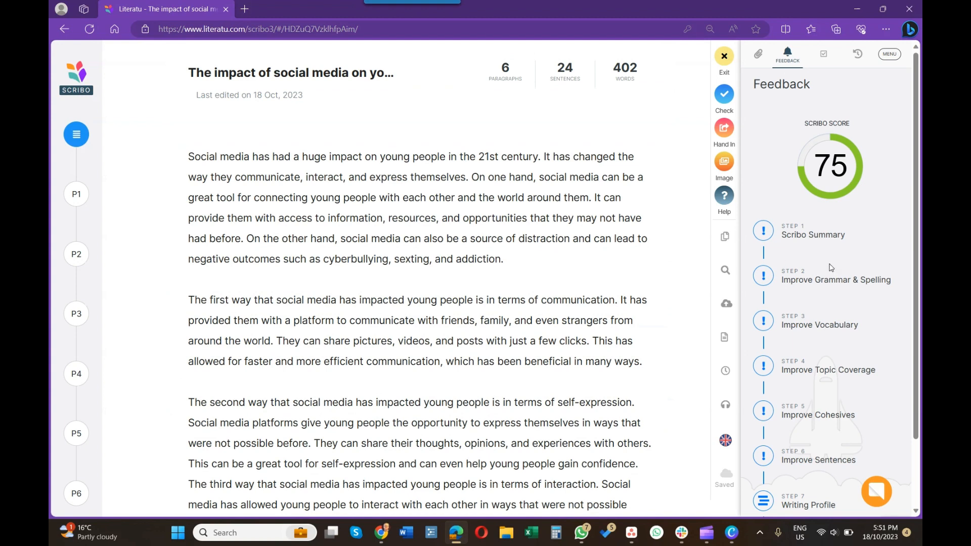
In the Improve Grammar & Spelling feedback, replace "a huge impact" with "a tremendous impact" and return to the grammar overview.
left_click(817, 288)
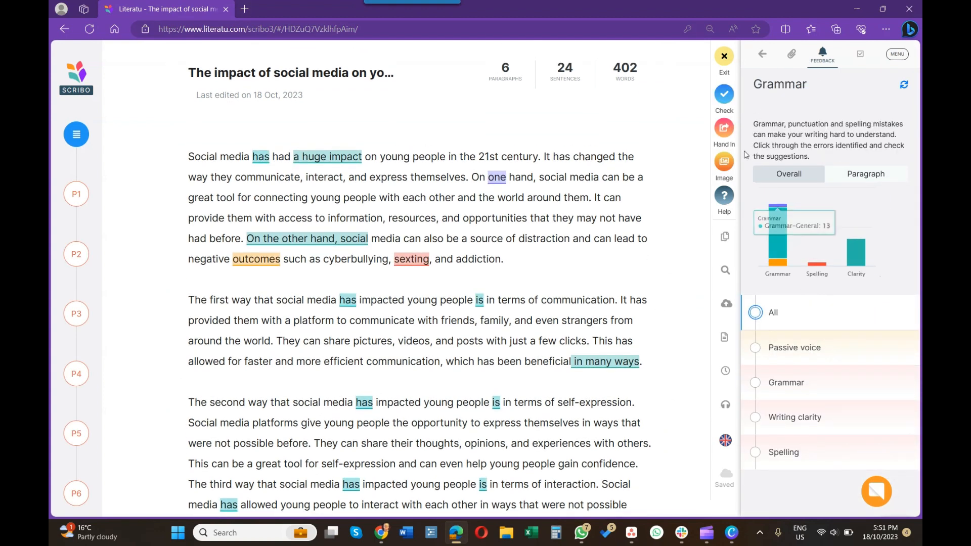
left_click(319, 162)
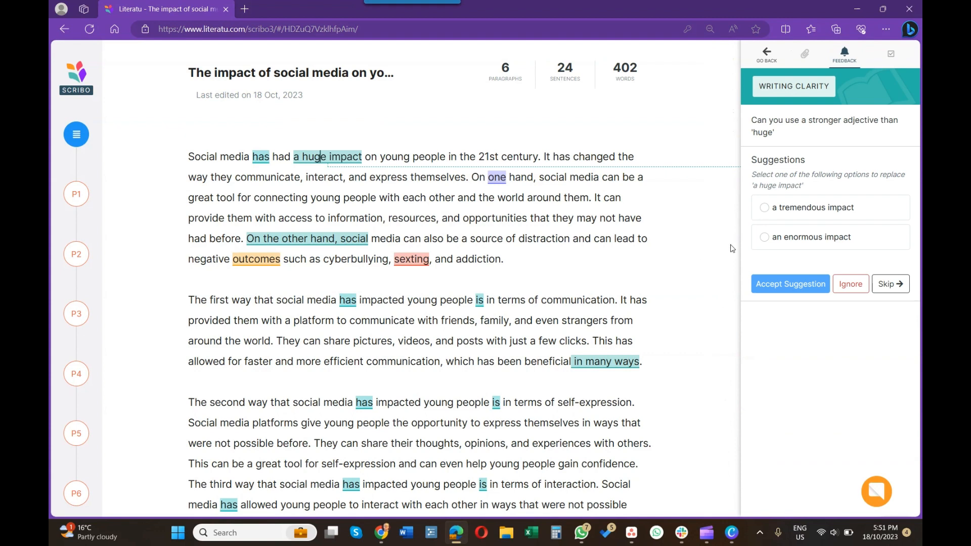
left_click(766, 210)
left_click(791, 283)
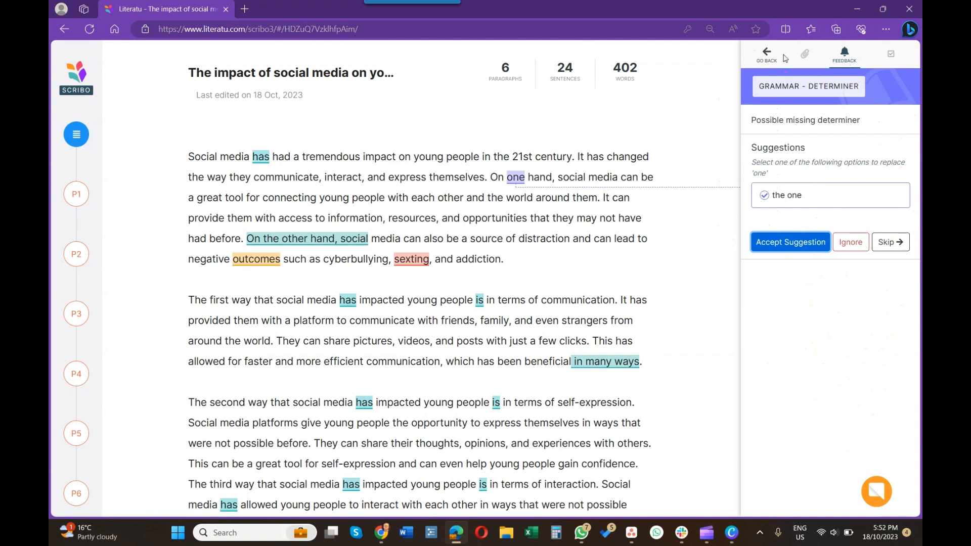
left_click(767, 57)
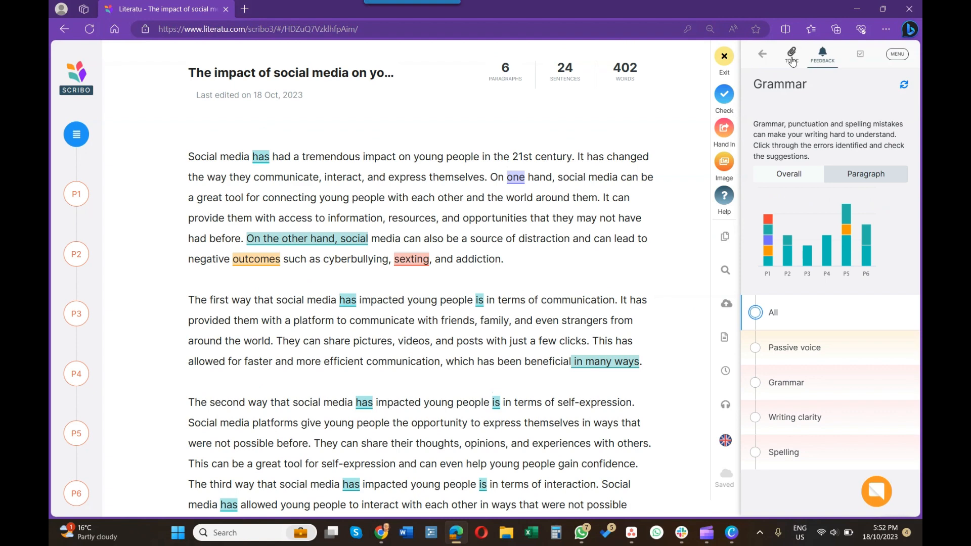
Return to the student's feedback overview and open the Scribo Score breakdown to review its deductions and the improvement steps.
left_click(819, 56)
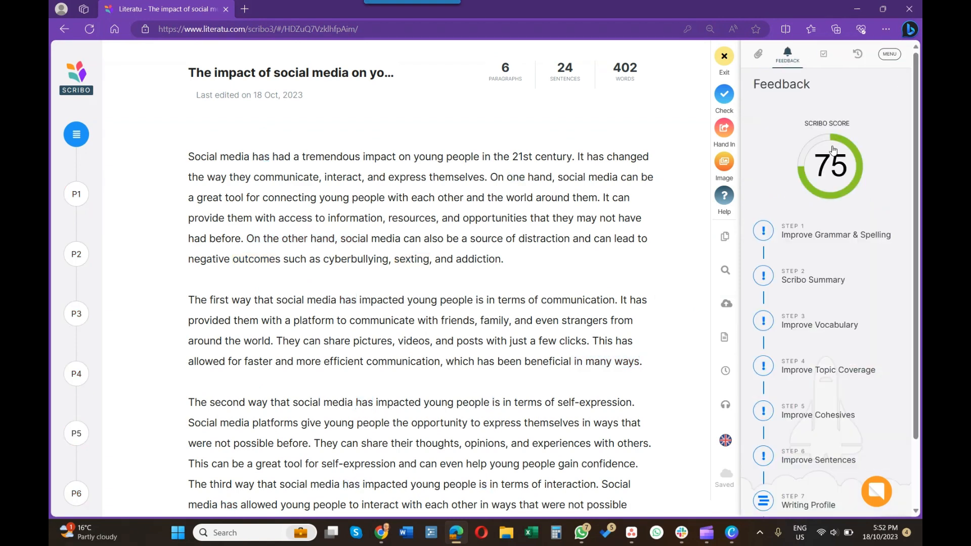
left_click(843, 188)
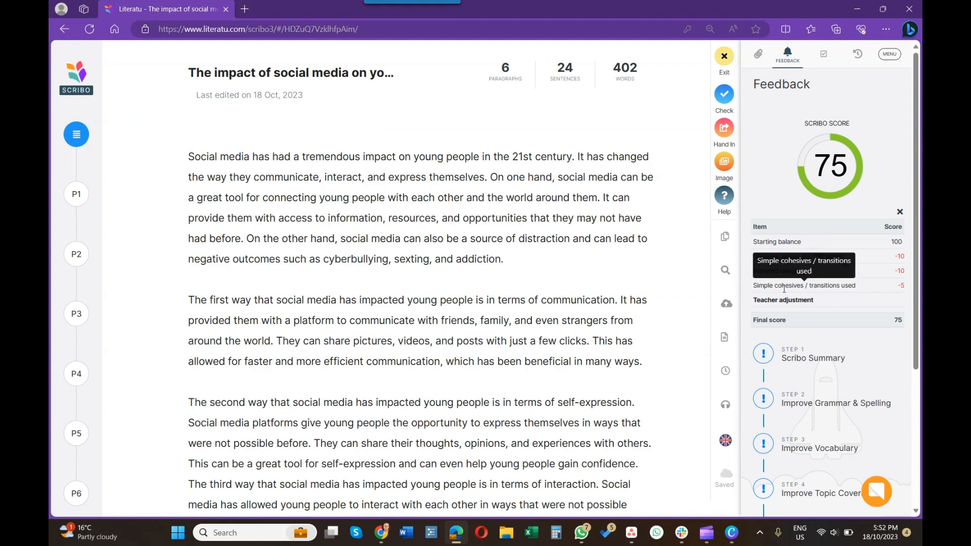
scroll(791, 324, "down", 4)
scroll(799, 344, "up", 4)
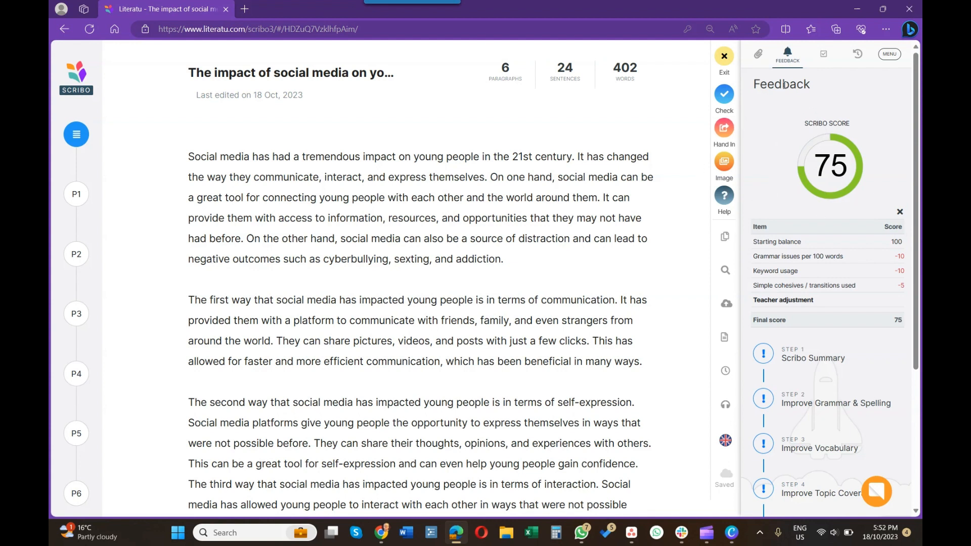
scroll(420, 253, "down", 1)
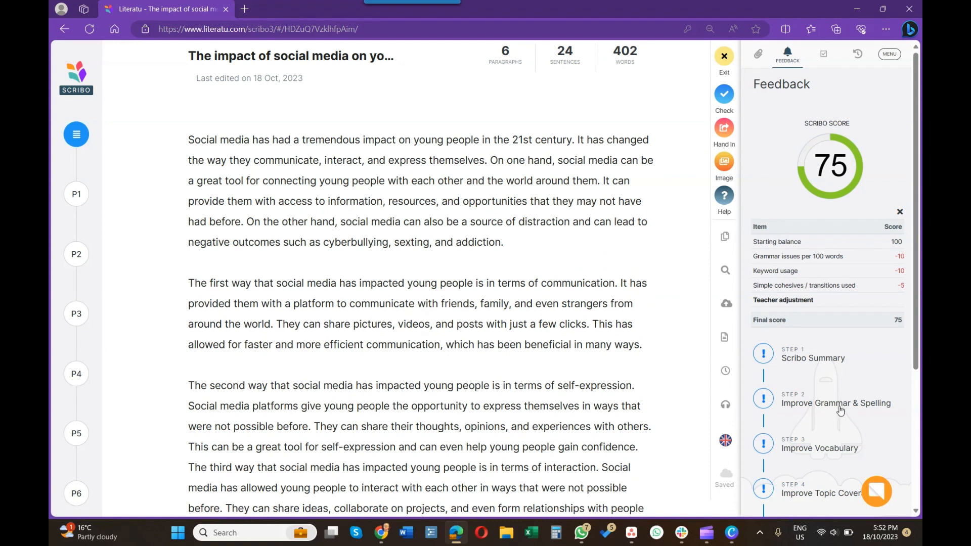
scroll(840, 411, "up", 1)
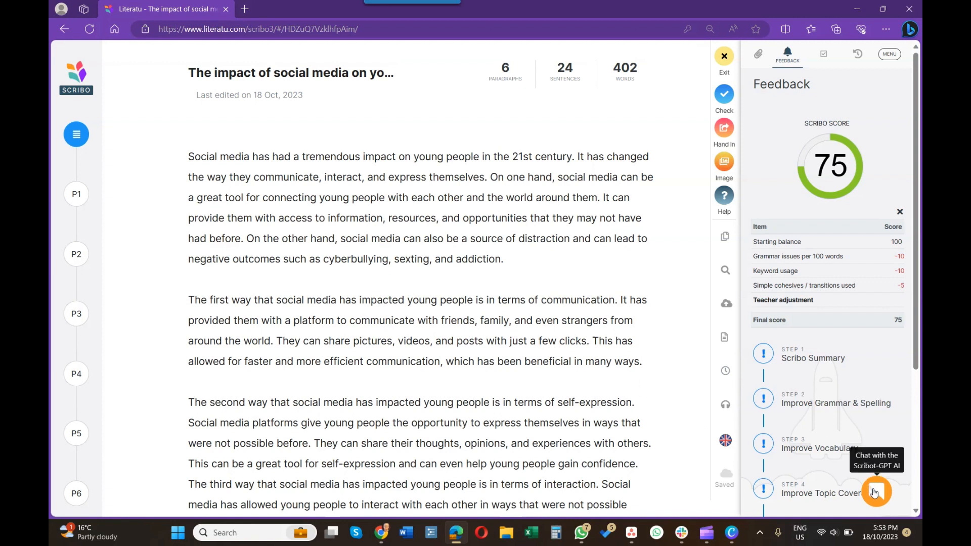
Switch to the teacher's session in Google Chrome and open the activity due 18/10/2023.
left_click(855, 11)
left_click(593, 386)
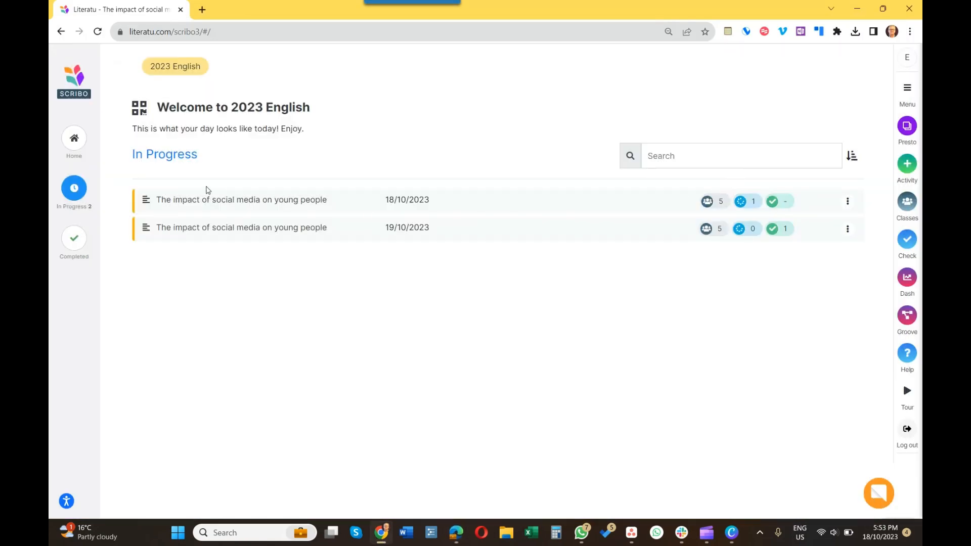
left_click(198, 202)
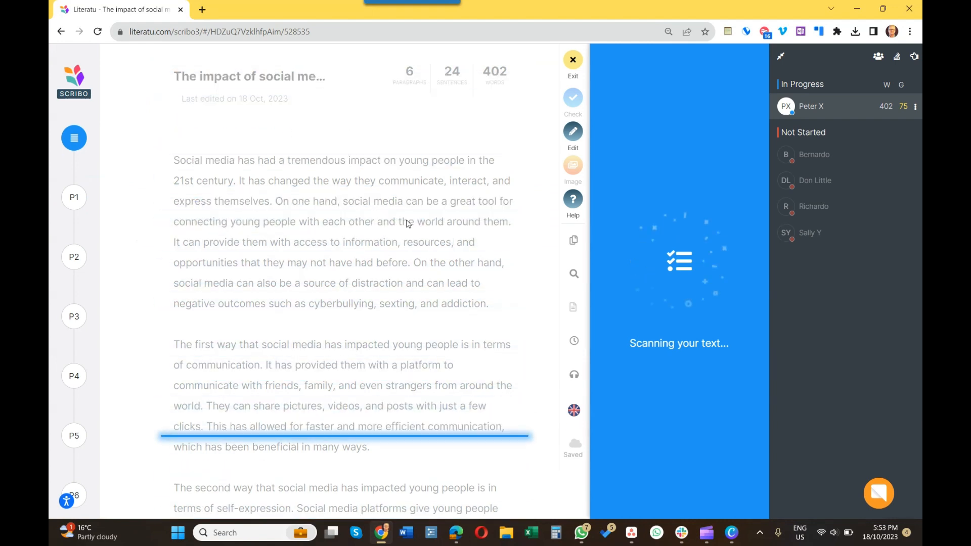
Ask Scribot to suggest three ways to improve this text, add its answer to the student feedback under General, and exit the activity.
left_click(878, 493)
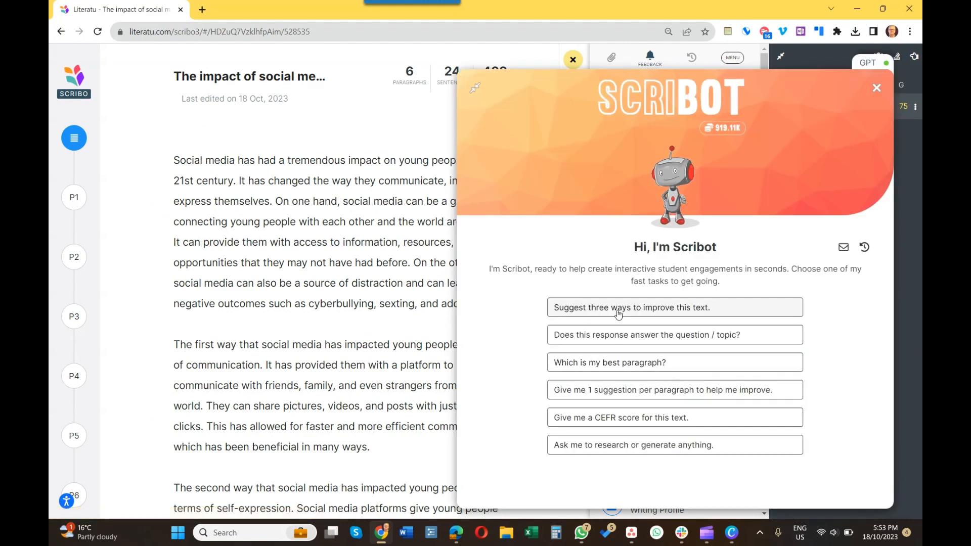
left_click(617, 309)
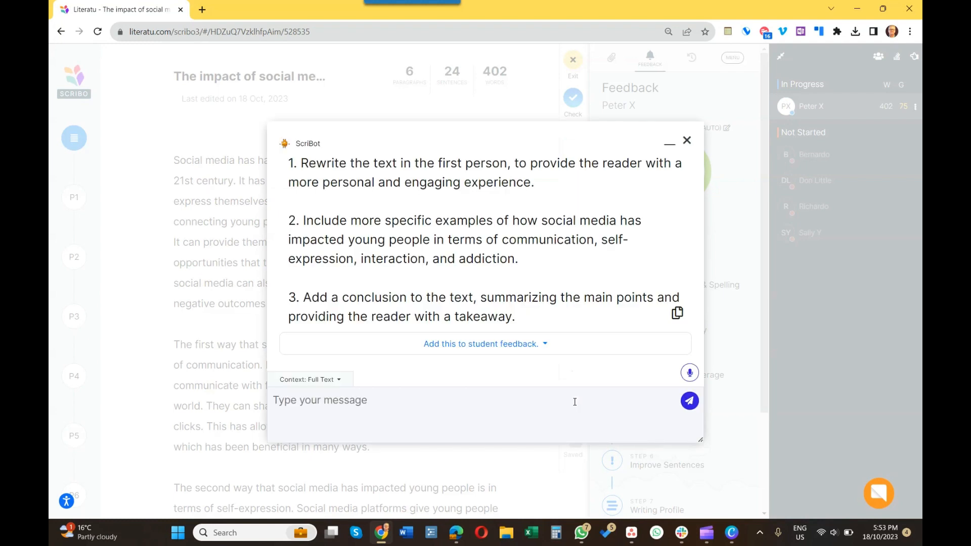
left_click(498, 349)
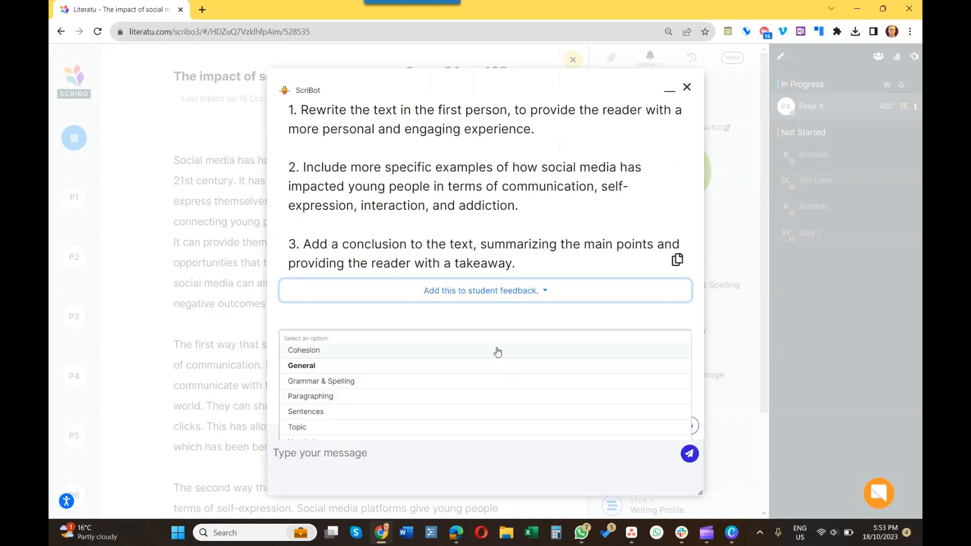
left_click(299, 365)
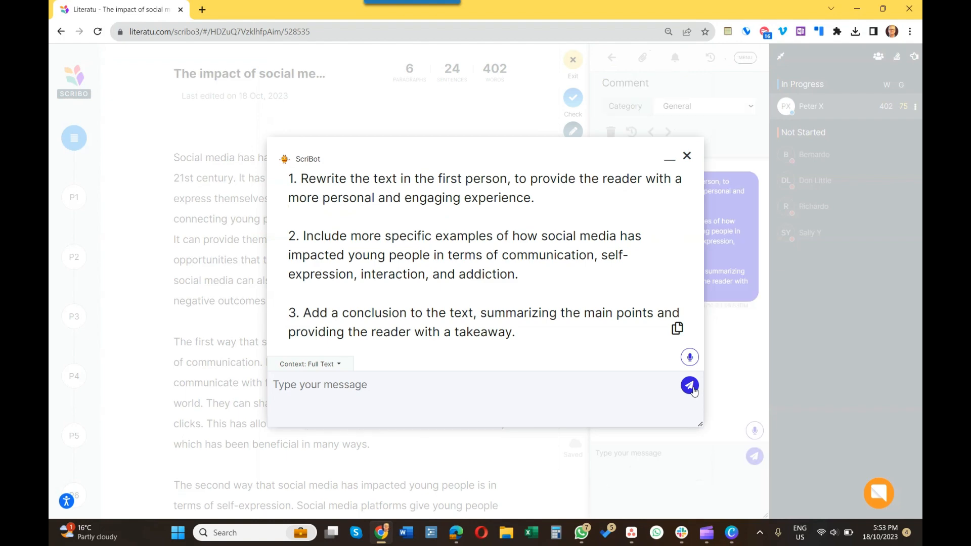
left_click(687, 157)
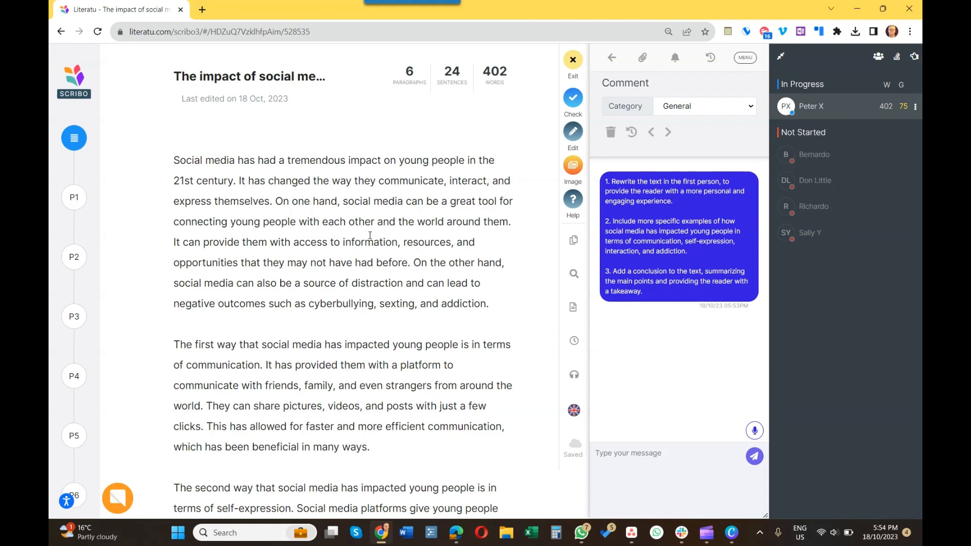
left_click(573, 64)
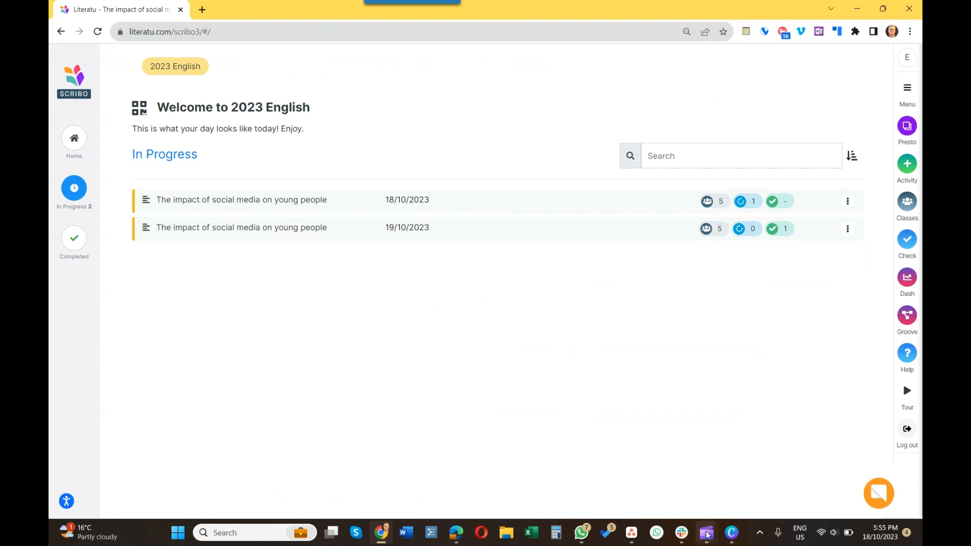
mouse_move(707, 537)
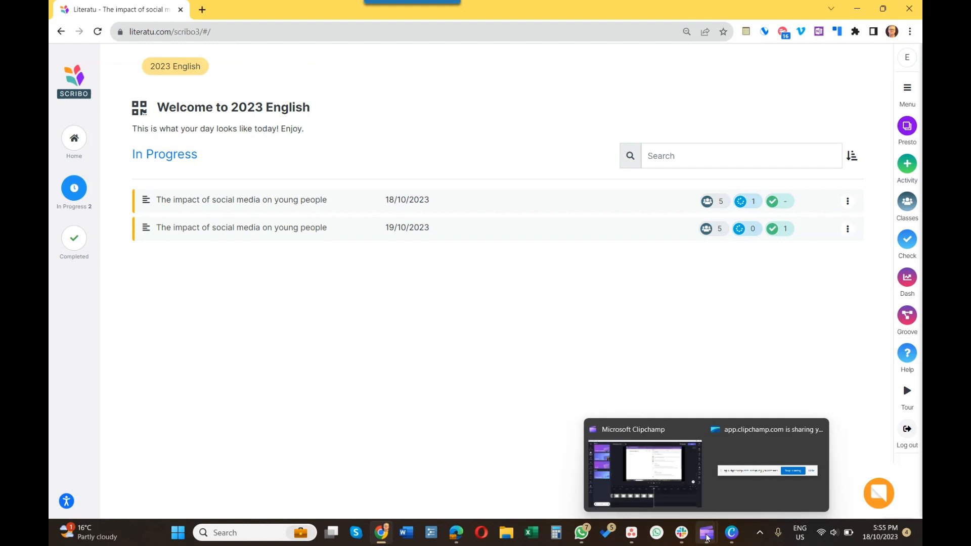